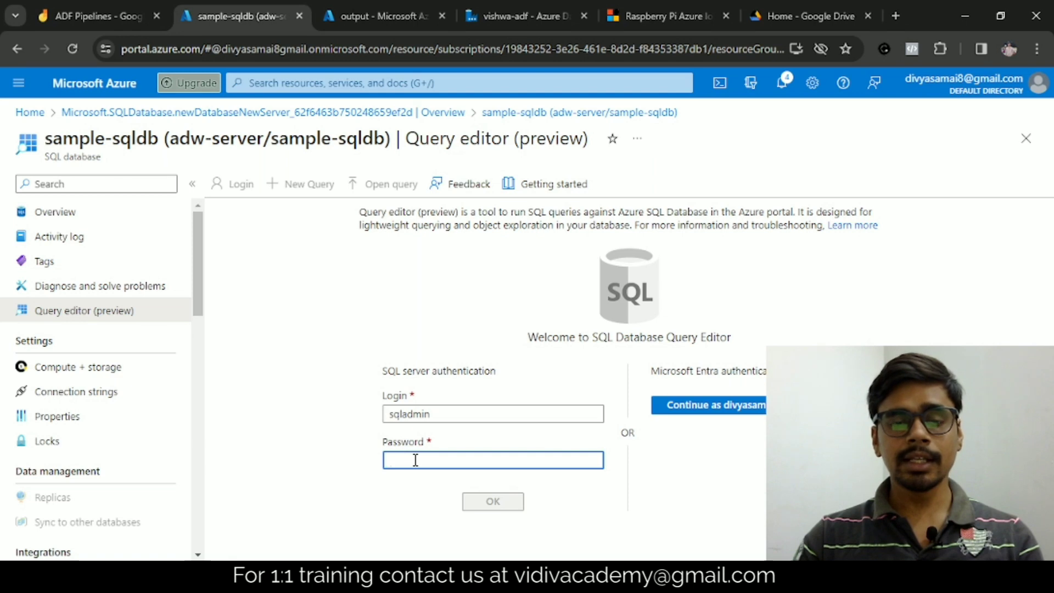
# Step: Log in to the sample-sqldb query editor by entering the SQL server password, and list the database's tables
pyautogui.write('•')
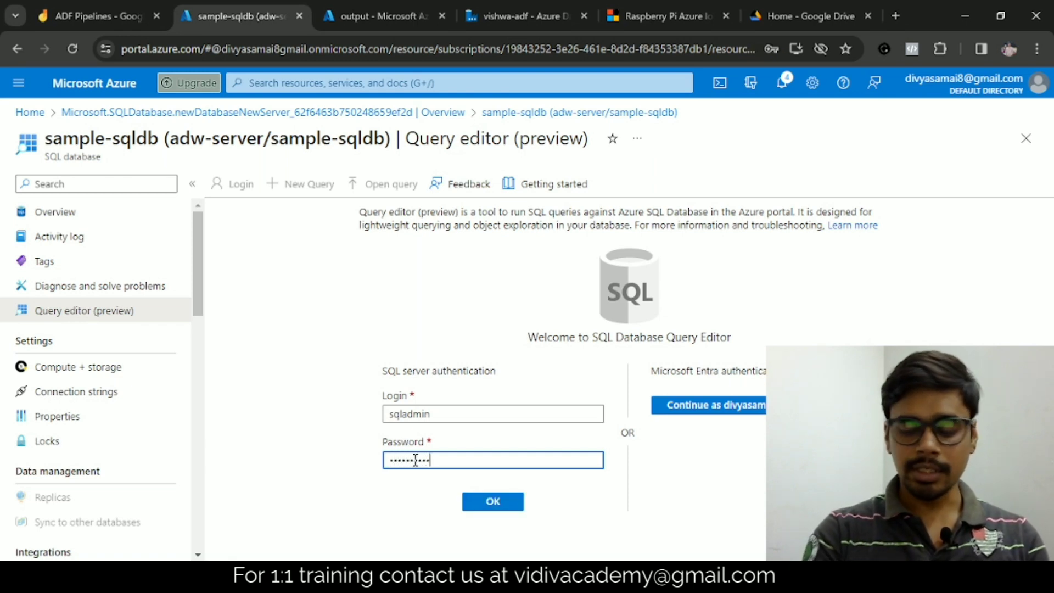
pyautogui.press('Return')
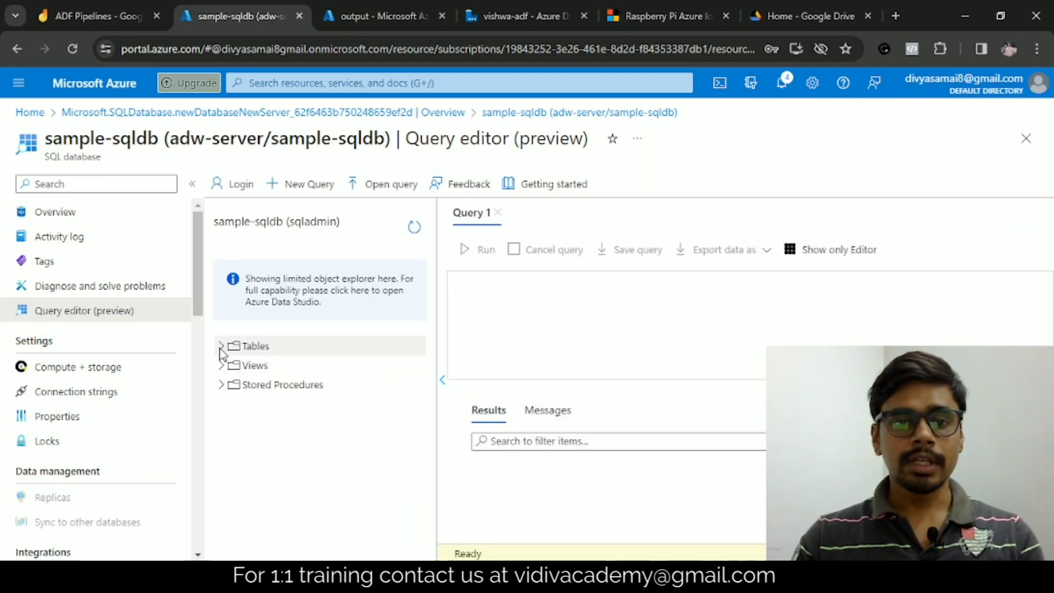
pyautogui.click(303, 347)
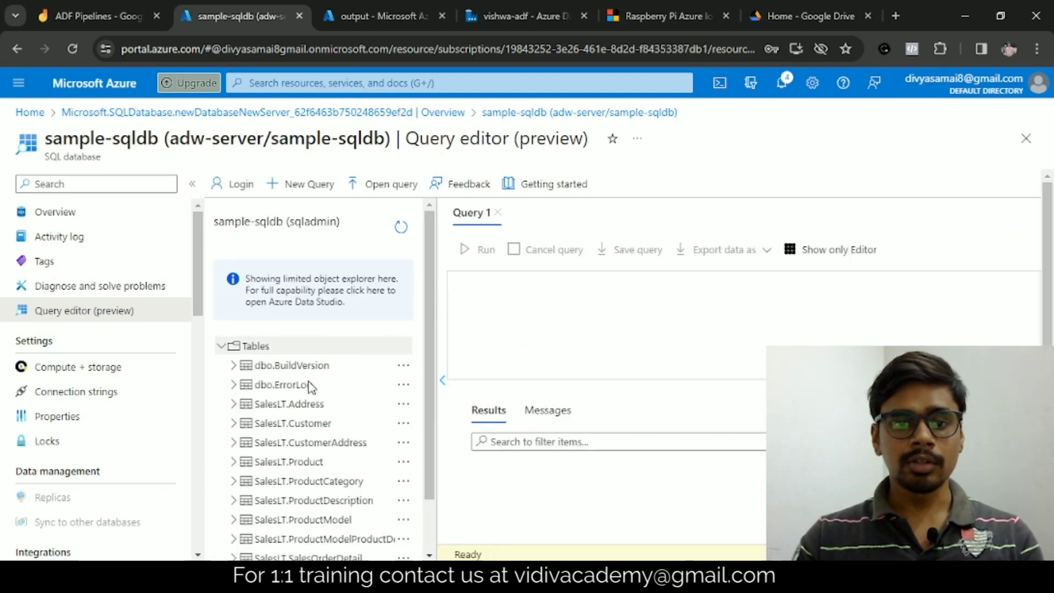
pyautogui.scroll(-1, 316, 423)
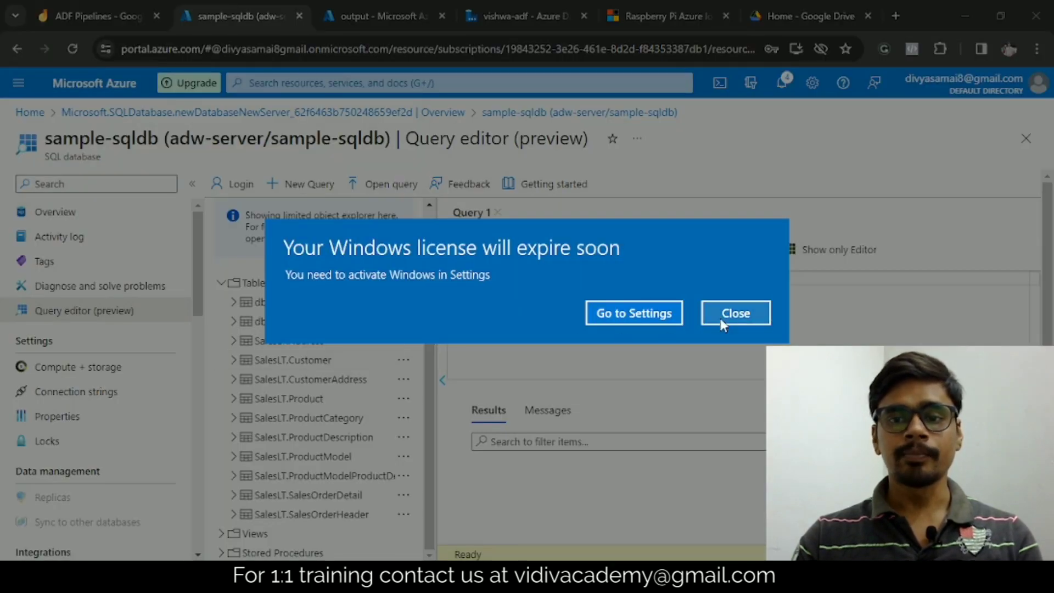
pyautogui.click(745, 321)
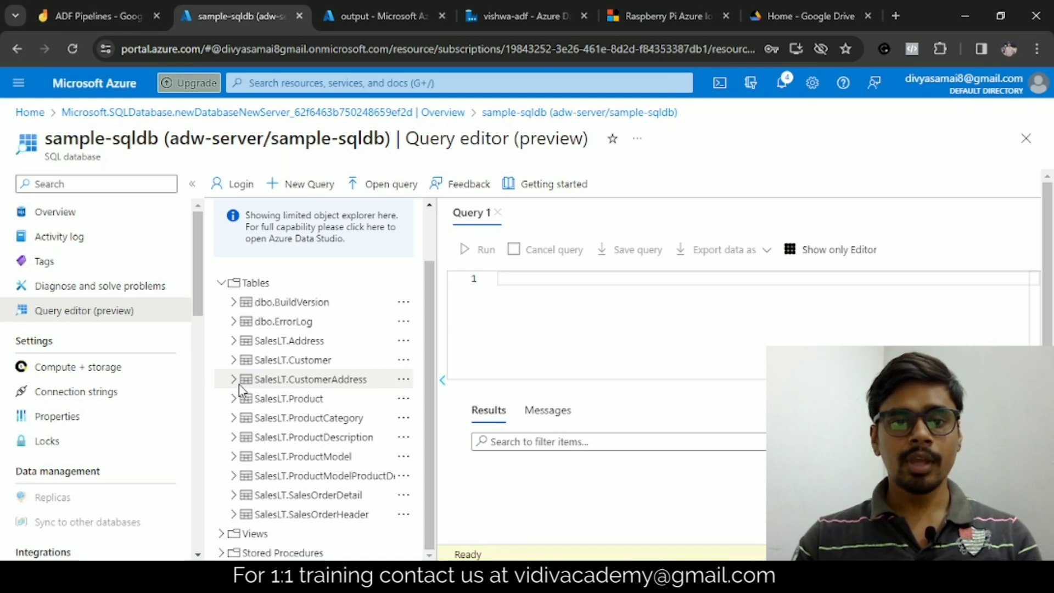
# Step: Delete the population_by_age.tsv blob from the storage account's output container
pyautogui.click(347, 14)
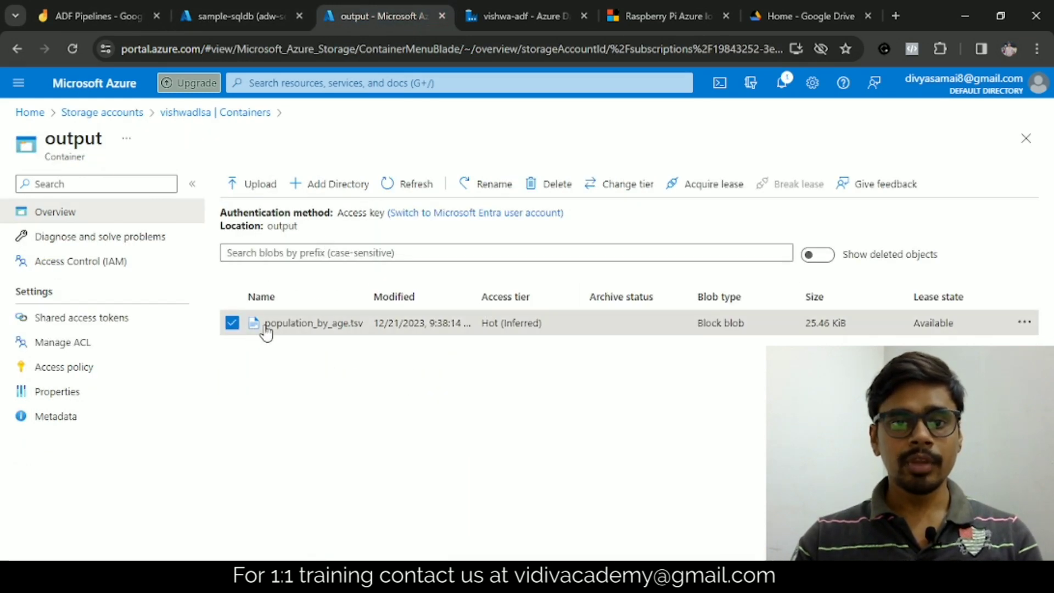
pyautogui.click(536, 198)
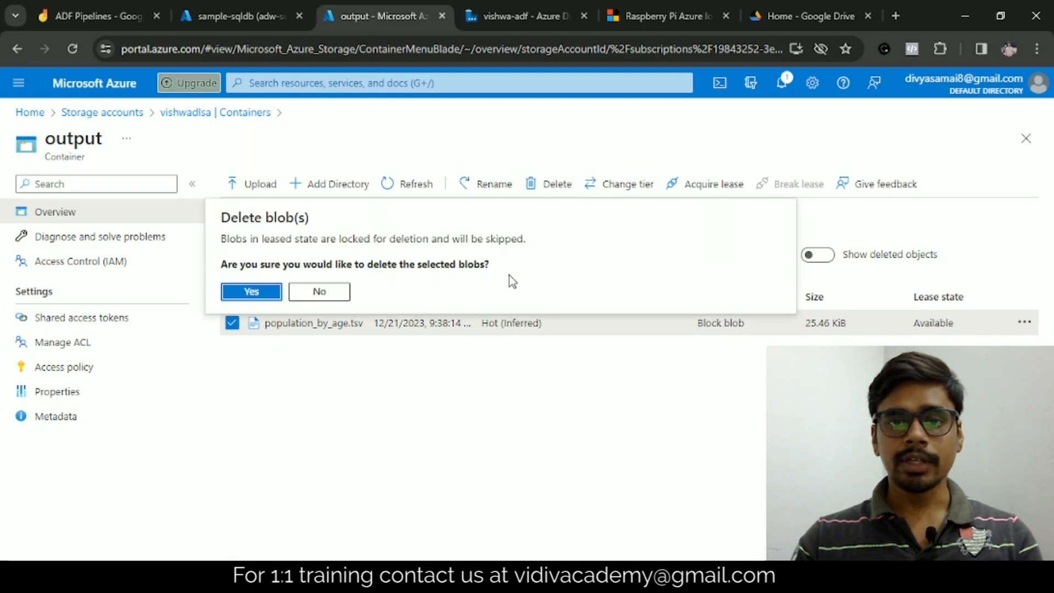
pyautogui.click(271, 290)
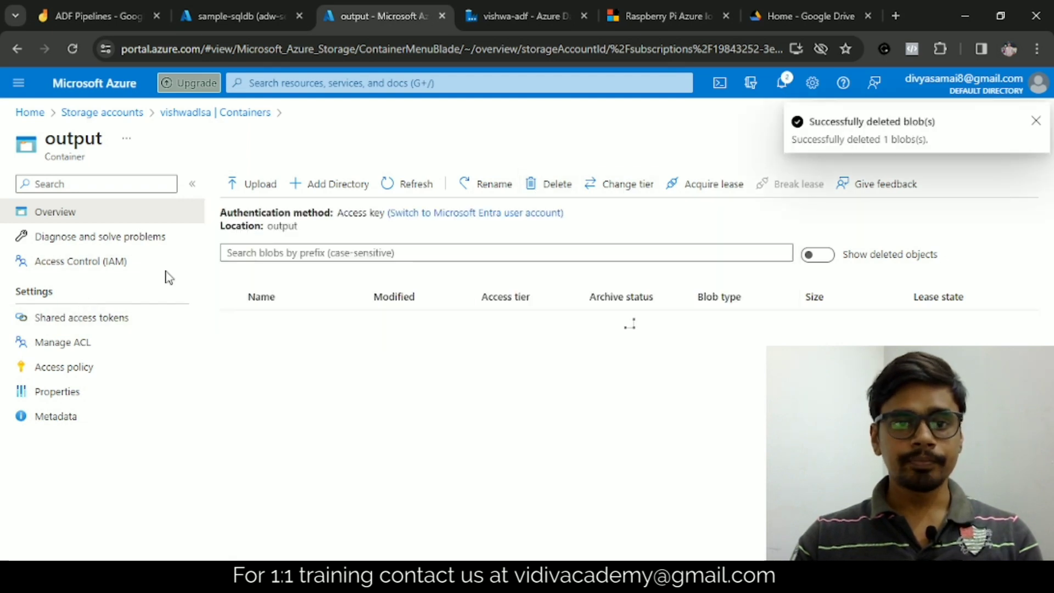
# Step: Review the vishwadlsa output container, the ADF Pipelines diagram and the source SQL database tables
pyautogui.doubleClick(276, 227)
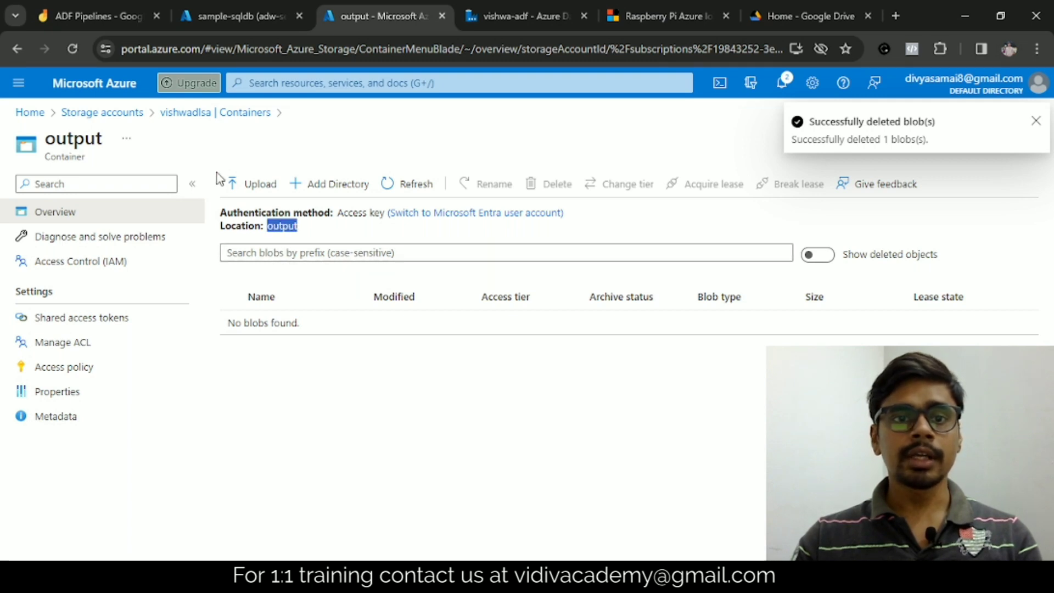
pyautogui.click(217, 118)
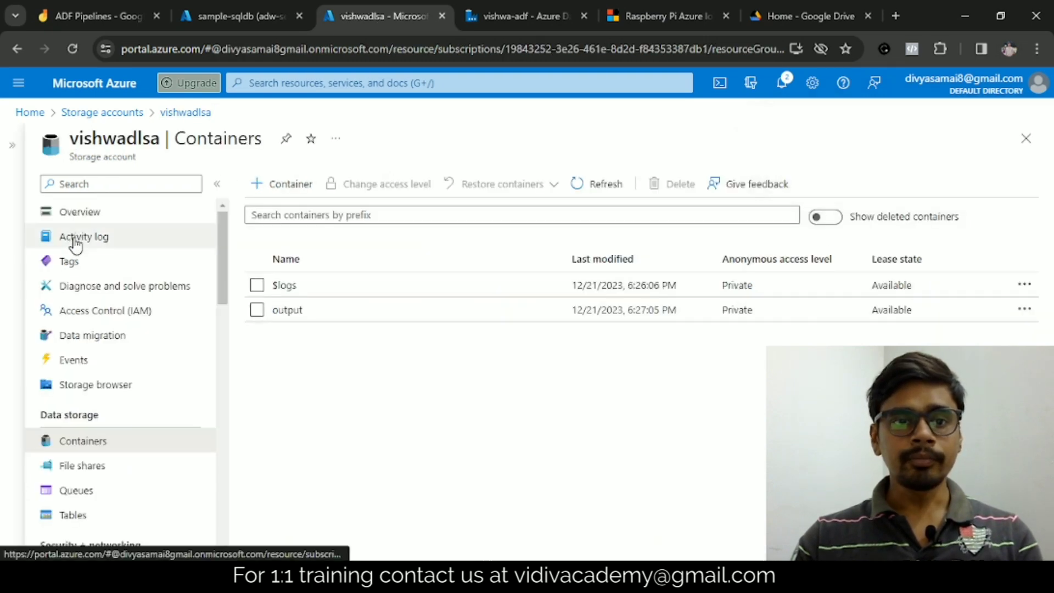
pyautogui.click(288, 310)
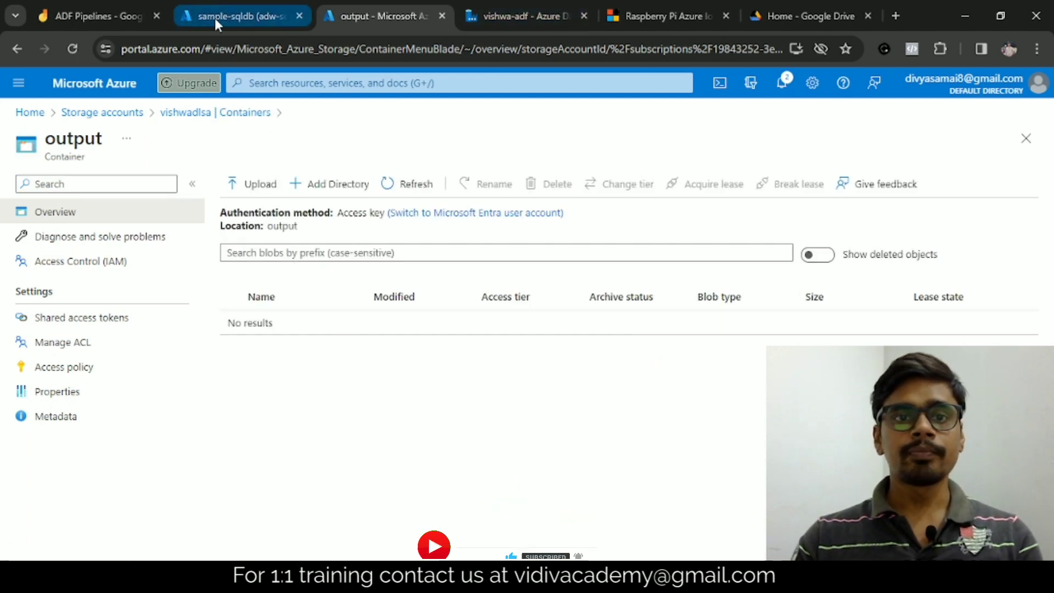
pyautogui.click(121, 14)
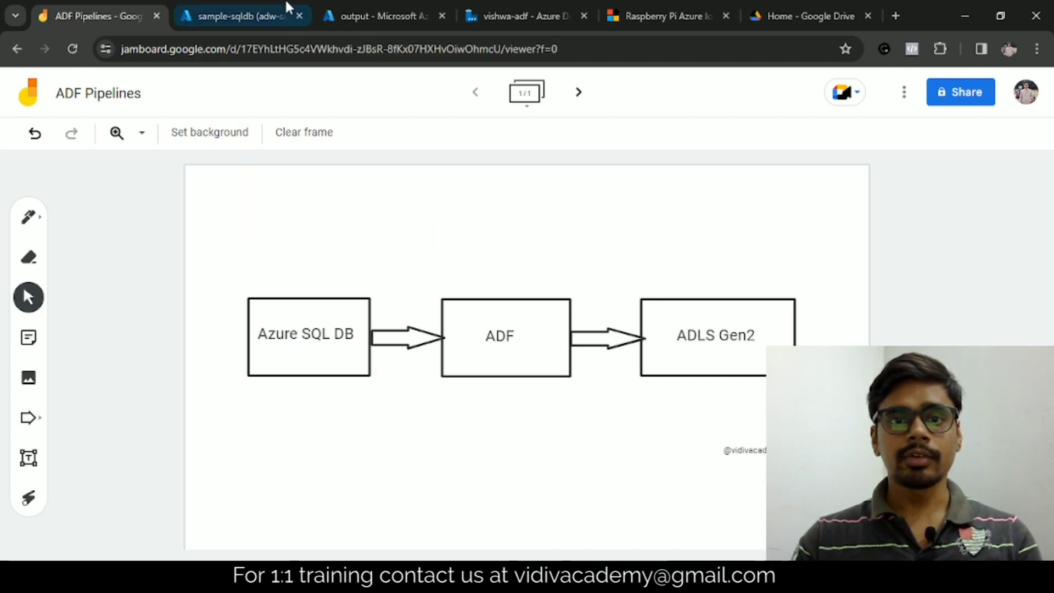
pyautogui.click(234, 3)
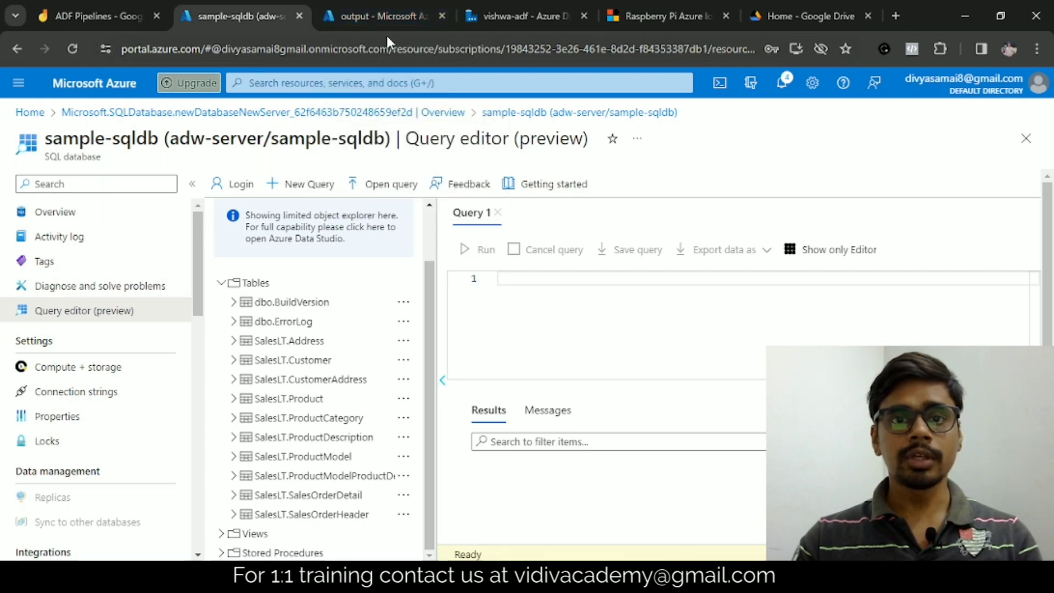
pyautogui.click(377, 13)
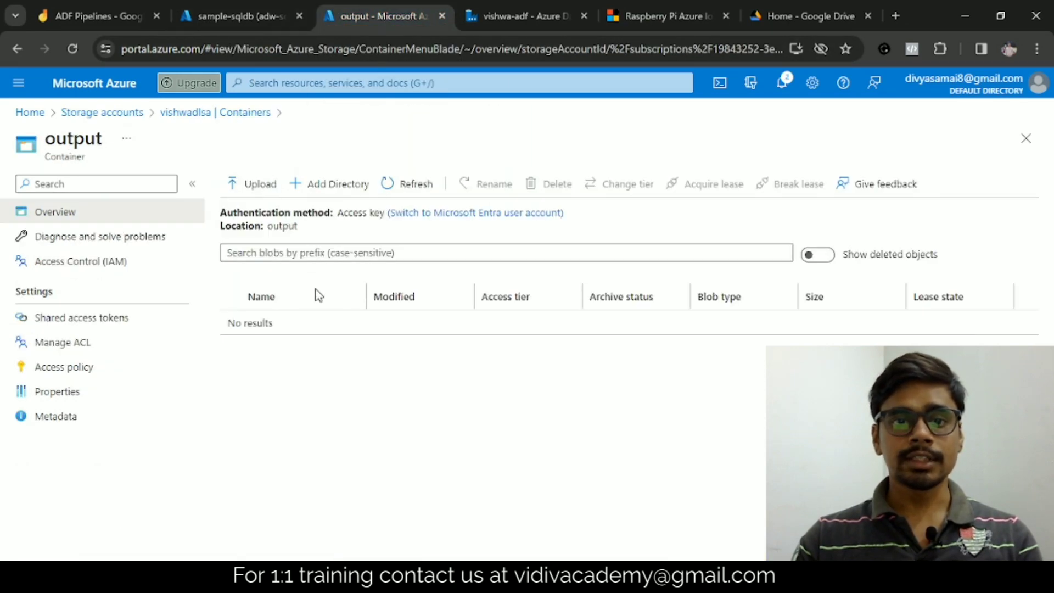
# Step: Switch to the vishwa-adf data factory and create a new pipeline
pyautogui.click(501, 16)
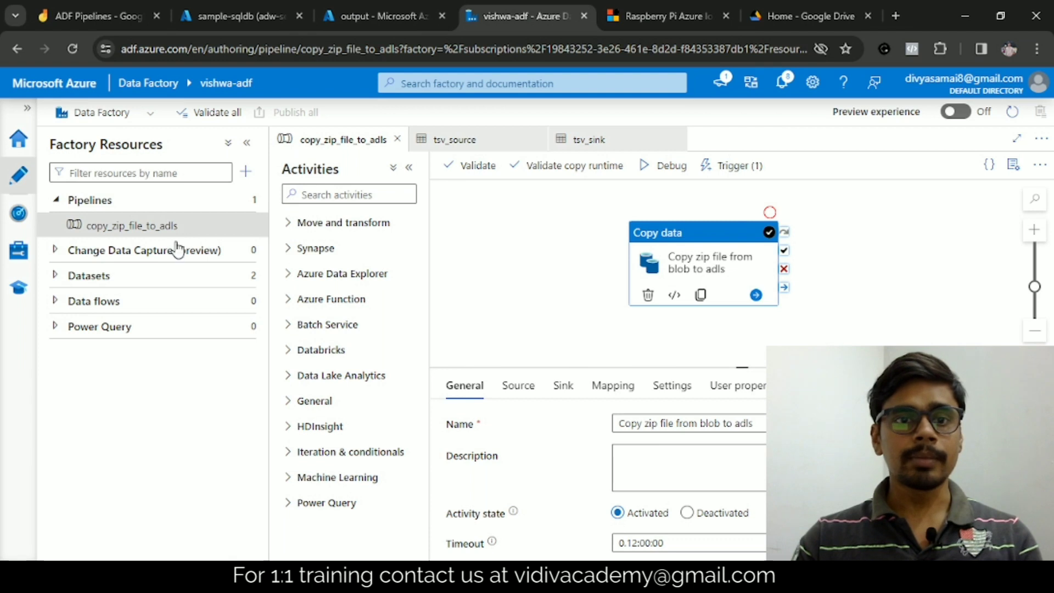
pyautogui.click(236, 202)
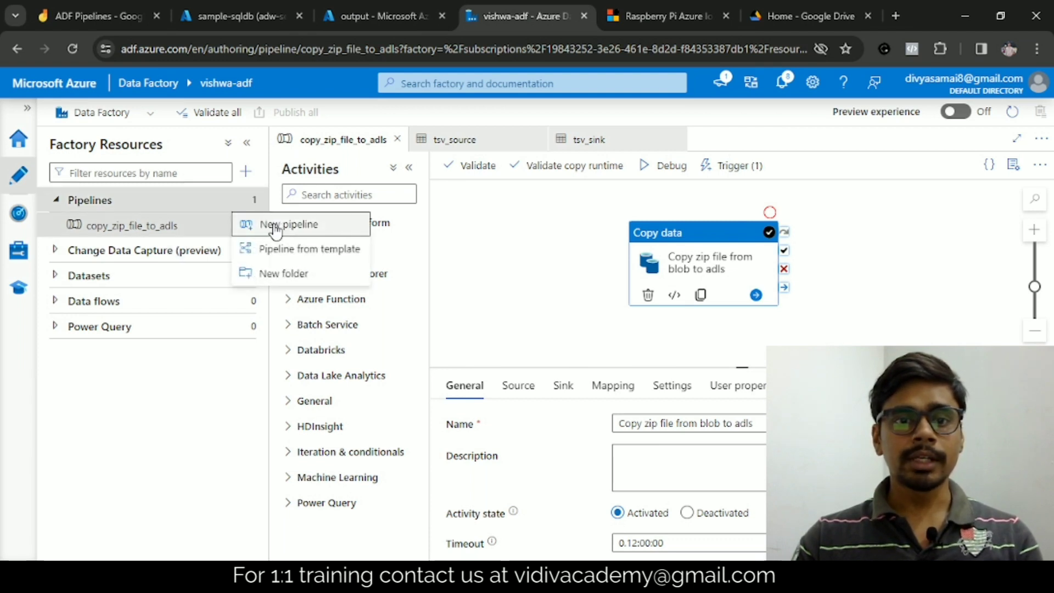
pyautogui.click(275, 227)
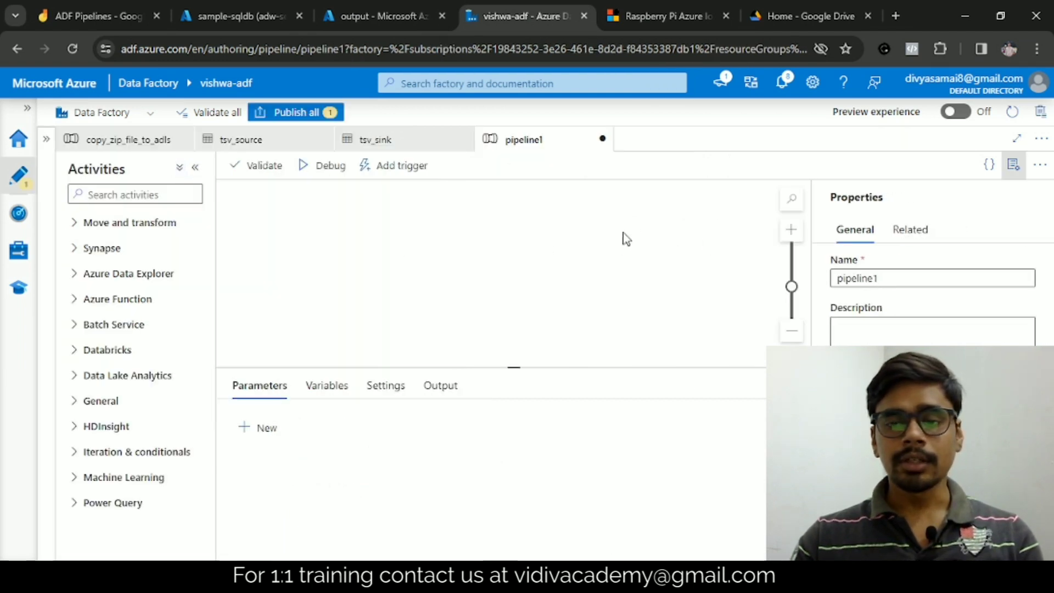
pyautogui.doubleClick(873, 279)
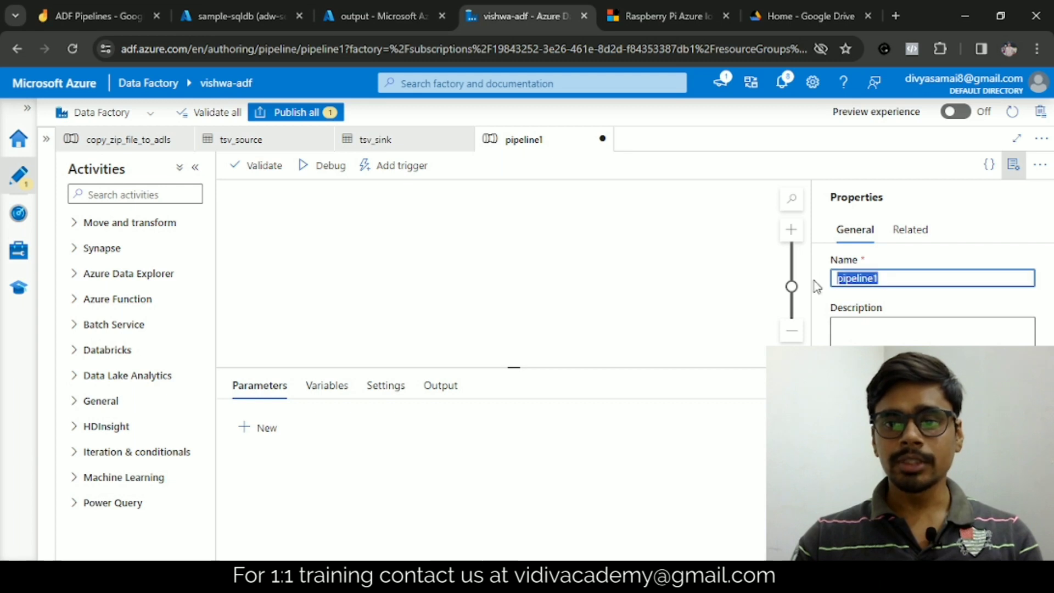
# Step: Add a Copy data activity to the pipeline canvas and name it "Copy data from sql db to adls"
pyautogui.click(77, 223)
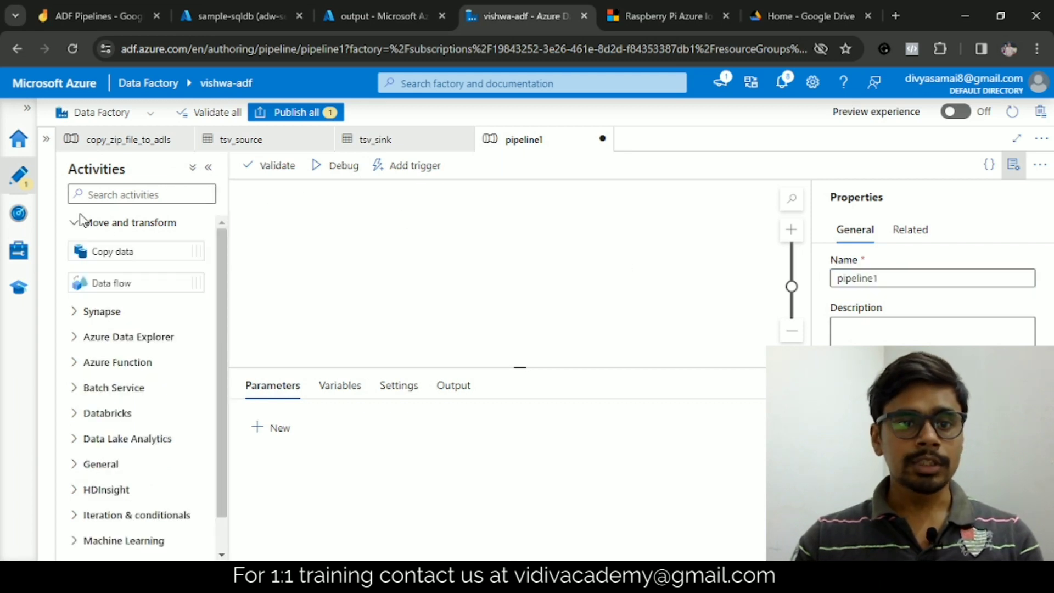
pyautogui.moveTo(96, 254); pyautogui.dragTo(464, 238)
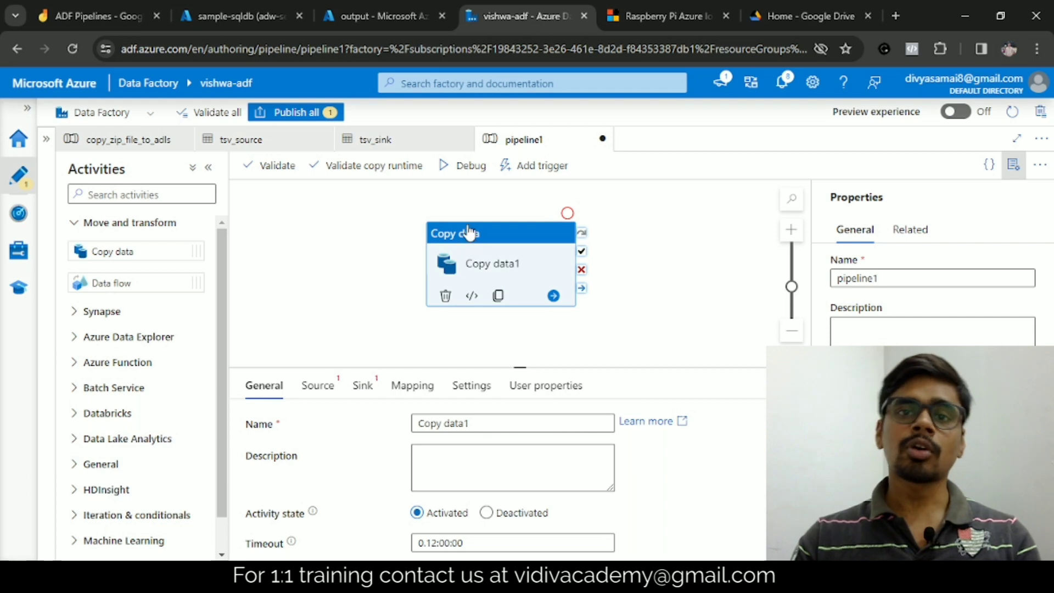
pyautogui.moveTo(467, 226); pyautogui.dragTo(467, 231)
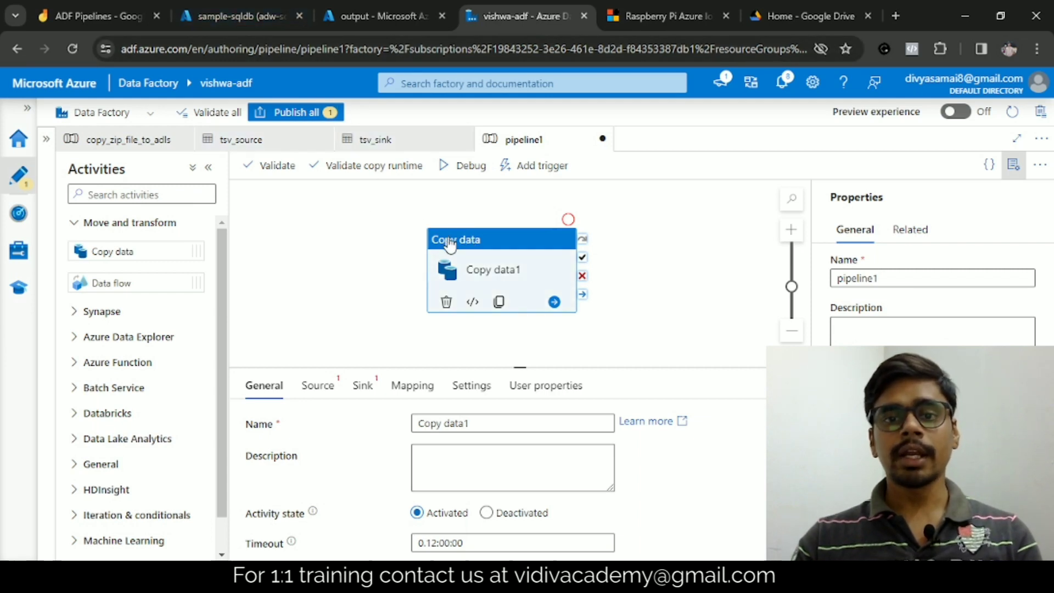
pyautogui.click(474, 425)
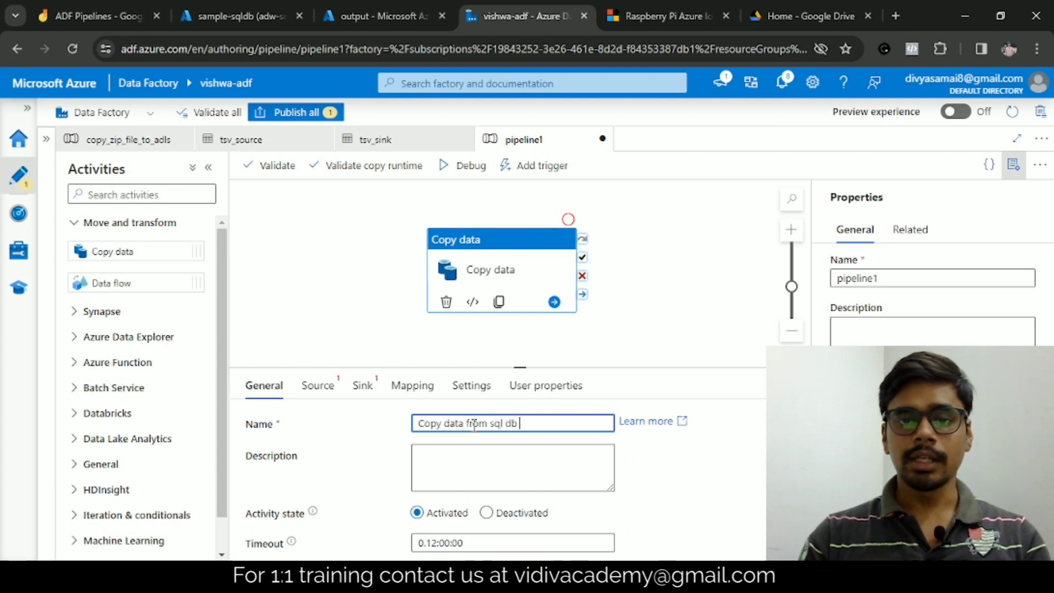
pyautogui.write('from sql db to adls')
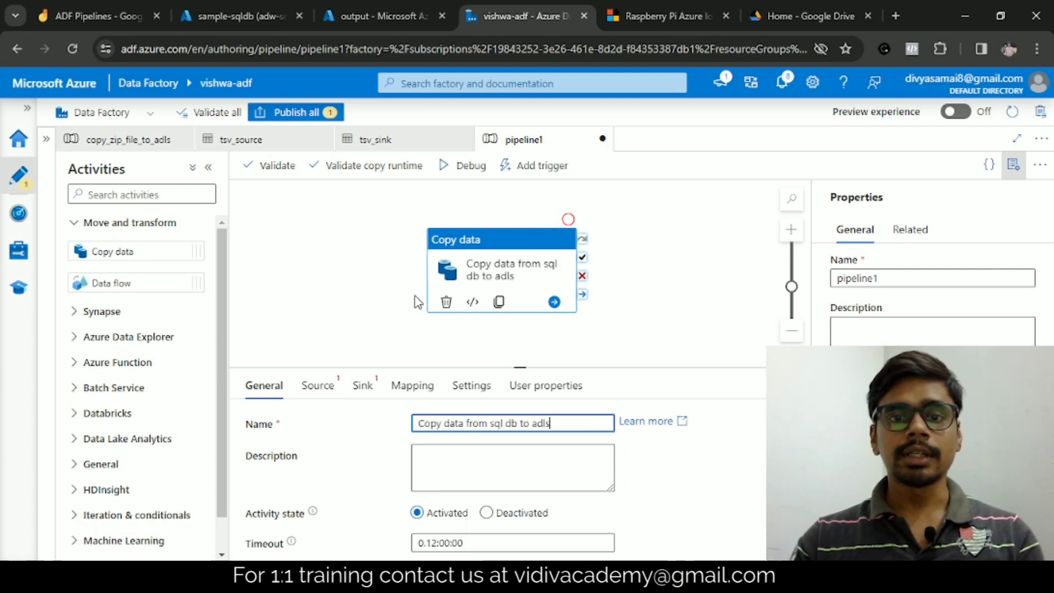
# Step: Examine the copy activity's general settings, including timeout, retry, retry interval and secure input and output options
pyautogui.scroll(-2, 412, 430)
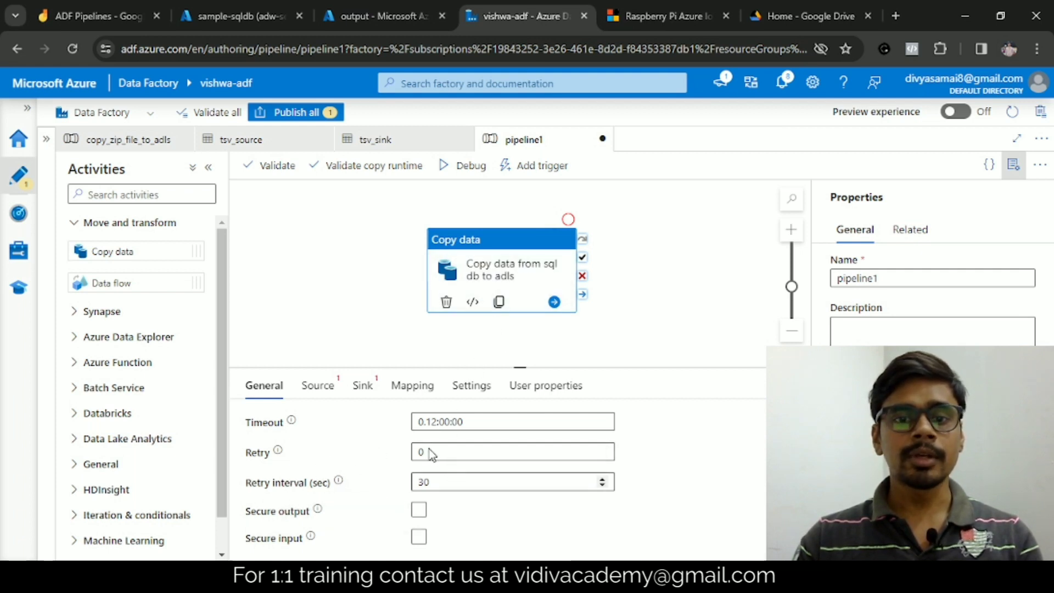
pyautogui.scroll(3, 431, 453)
pyautogui.scroll(-3, 362, 472)
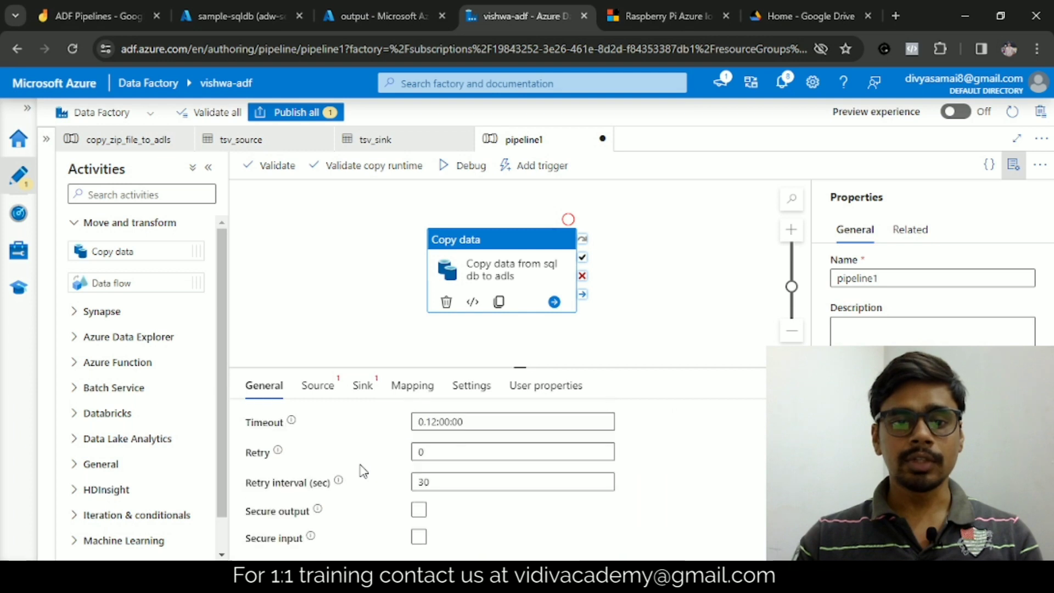
pyautogui.scroll(3, 356, 469)
pyautogui.click(321, 393)
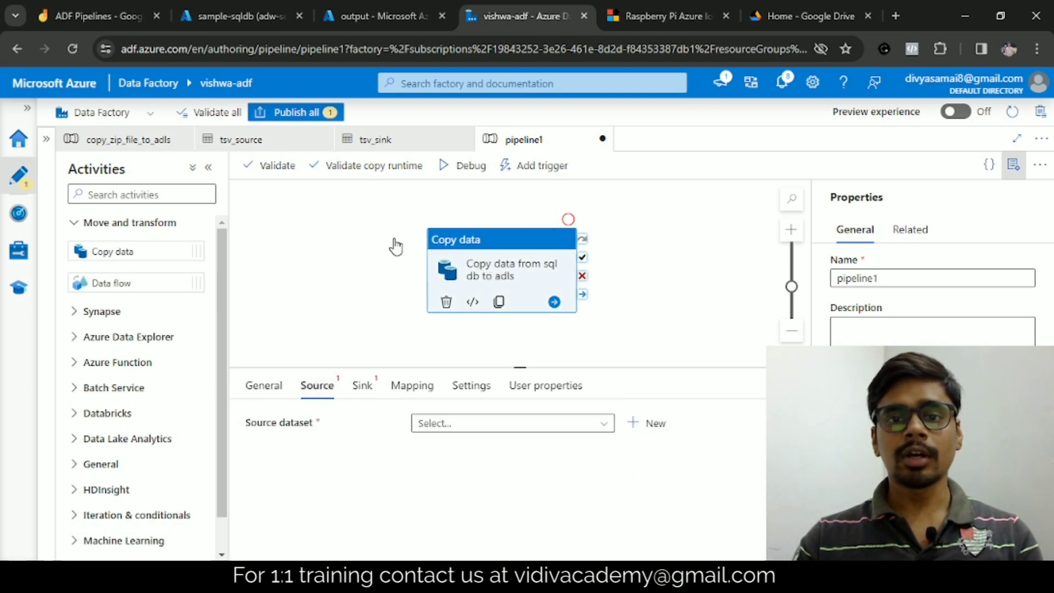
pyautogui.click(261, 386)
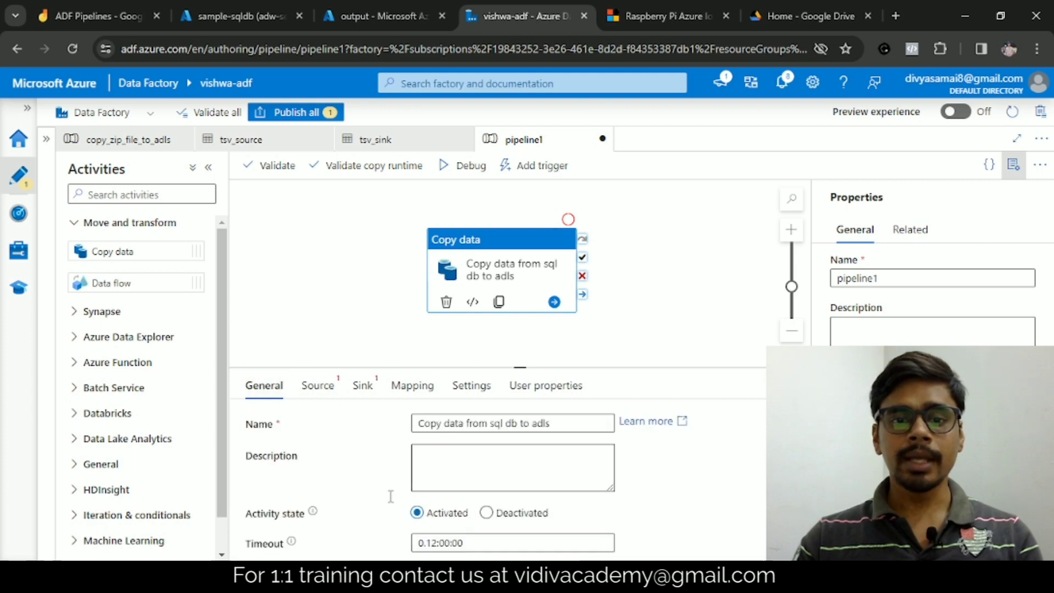
pyautogui.scroll(-3, 390, 496)
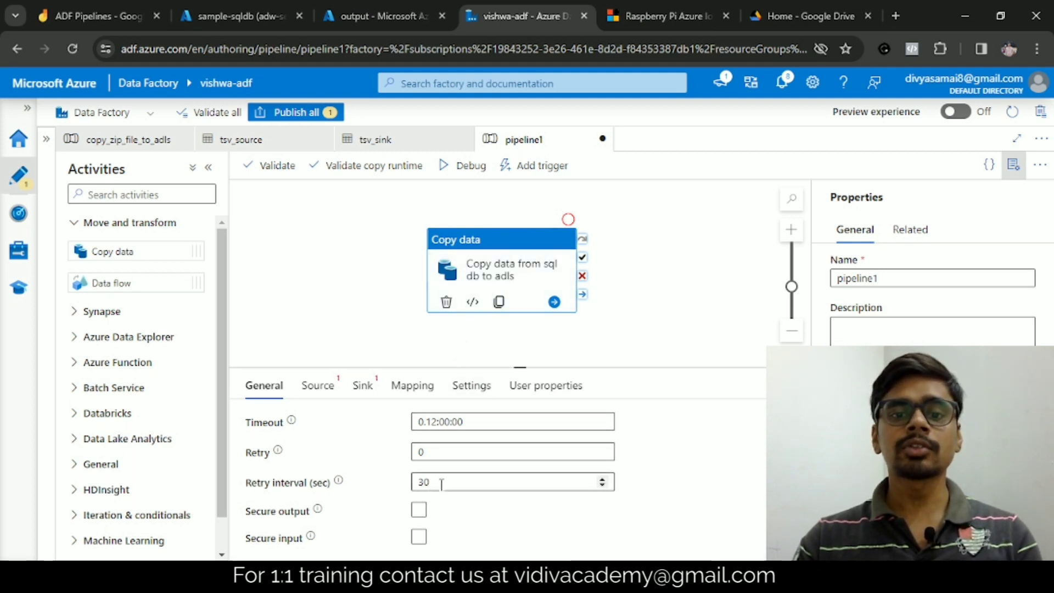
# Step: Start a new source dataset for the copy activity with Azure SQL Database as its data store
pyautogui.click(337, 393)
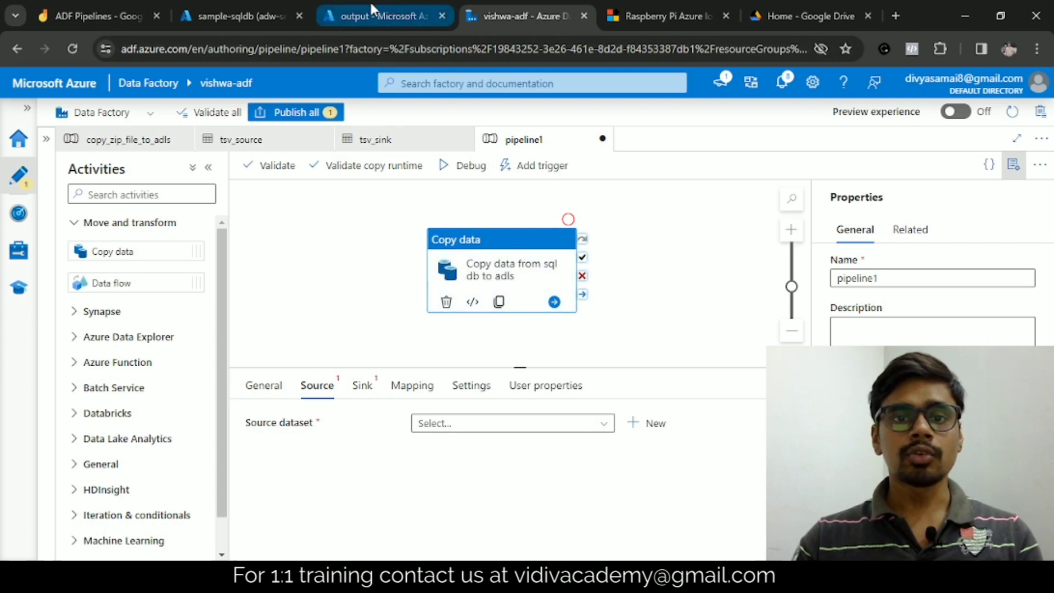
pyautogui.click(631, 429)
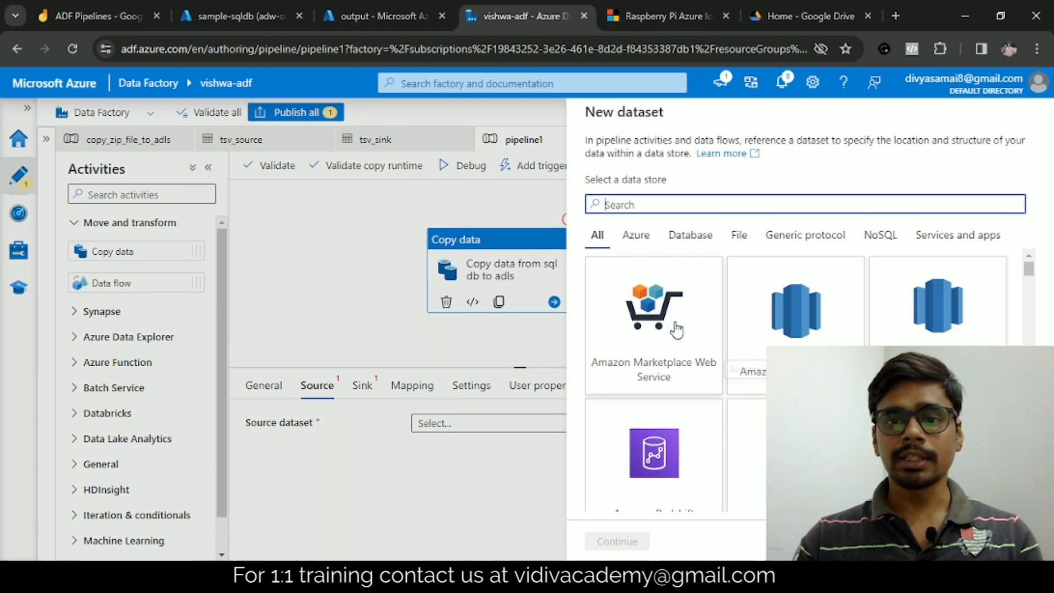
pyautogui.click(634, 235)
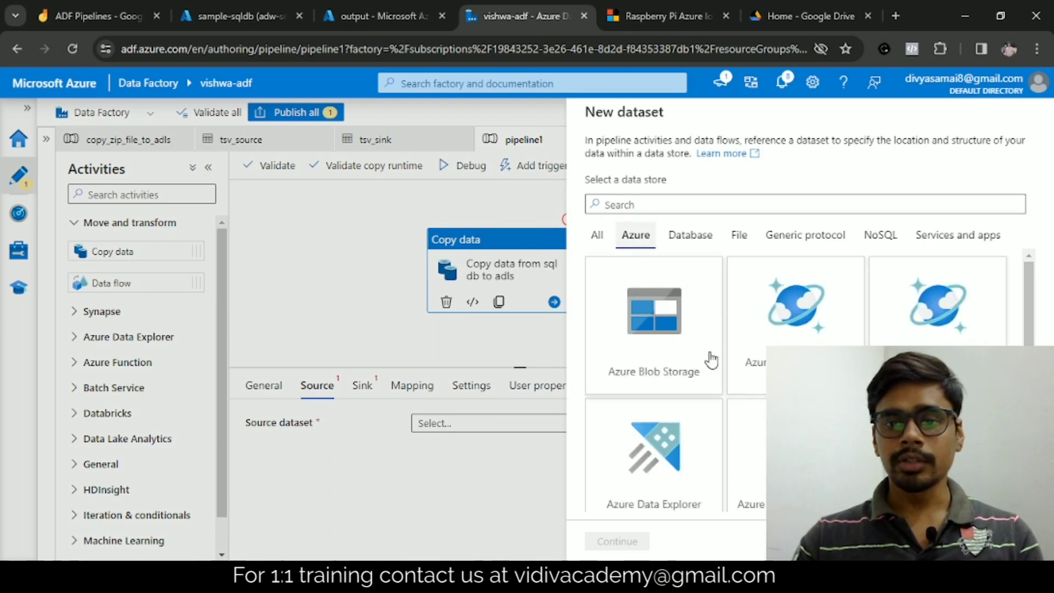
pyautogui.scroll(-5, 711, 360)
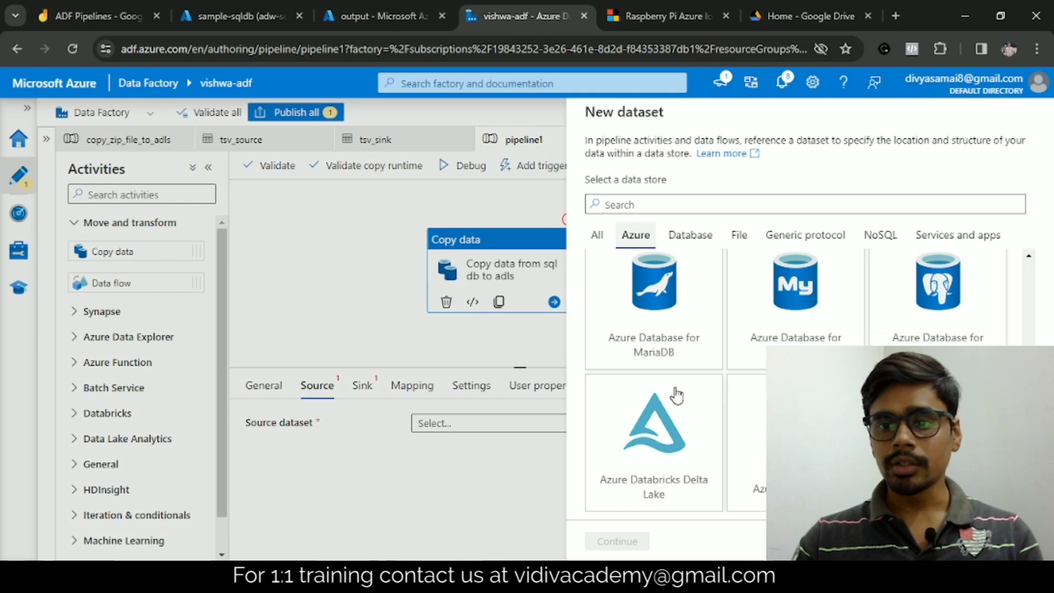
pyautogui.scroll(-3, 676, 394)
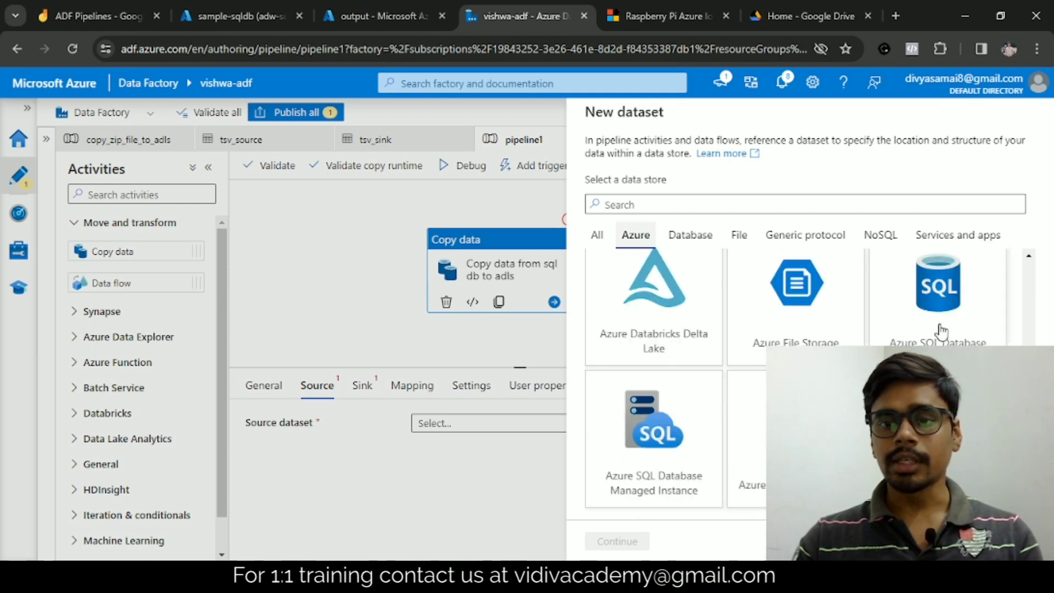
pyautogui.click(926, 339)
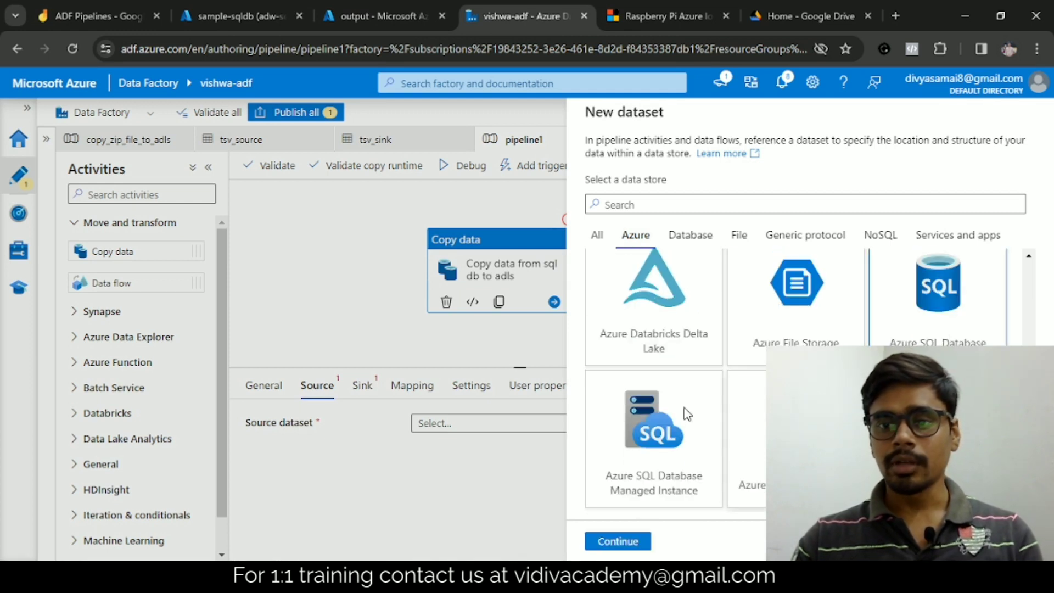
pyautogui.click(617, 541)
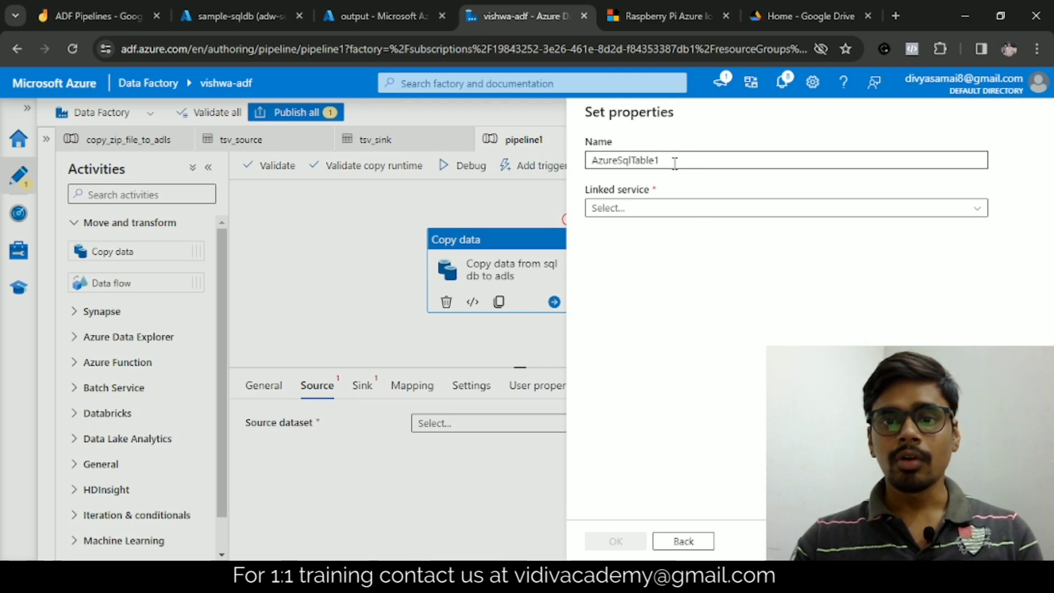
# Step: Name the new Azure SQL source dataset "sqldb_source"
pyautogui.moveTo(674, 160); pyautogui.dragTo(558, 173)
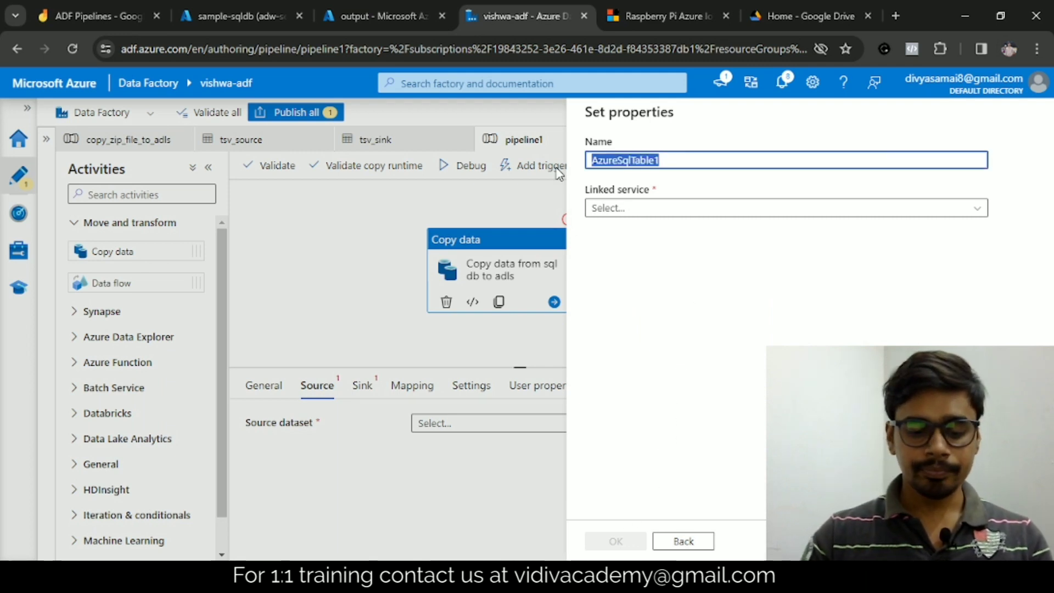
pyautogui.write('sqldb')
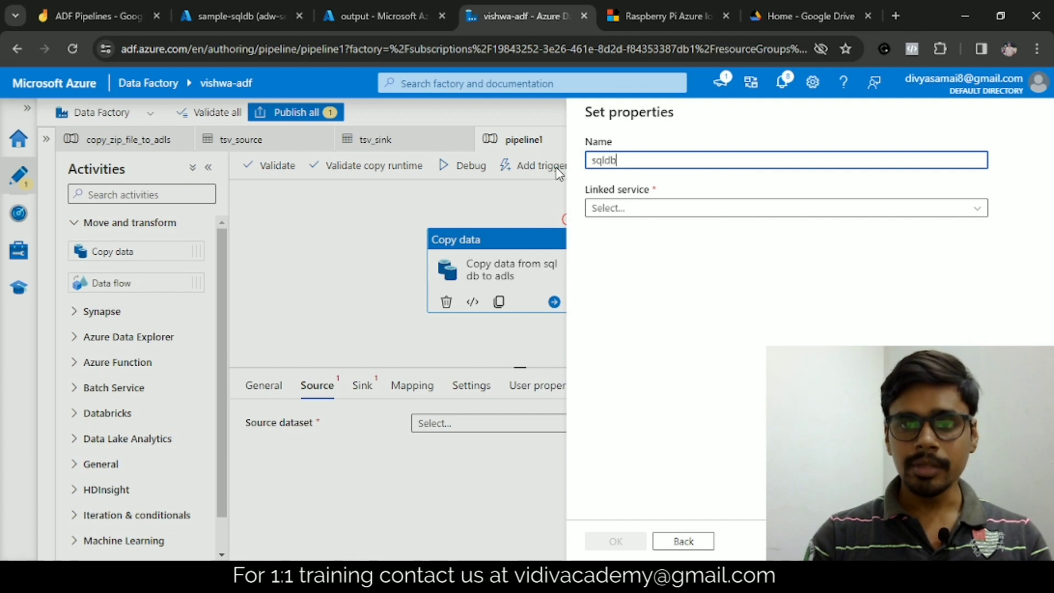
pyautogui.write('_source')
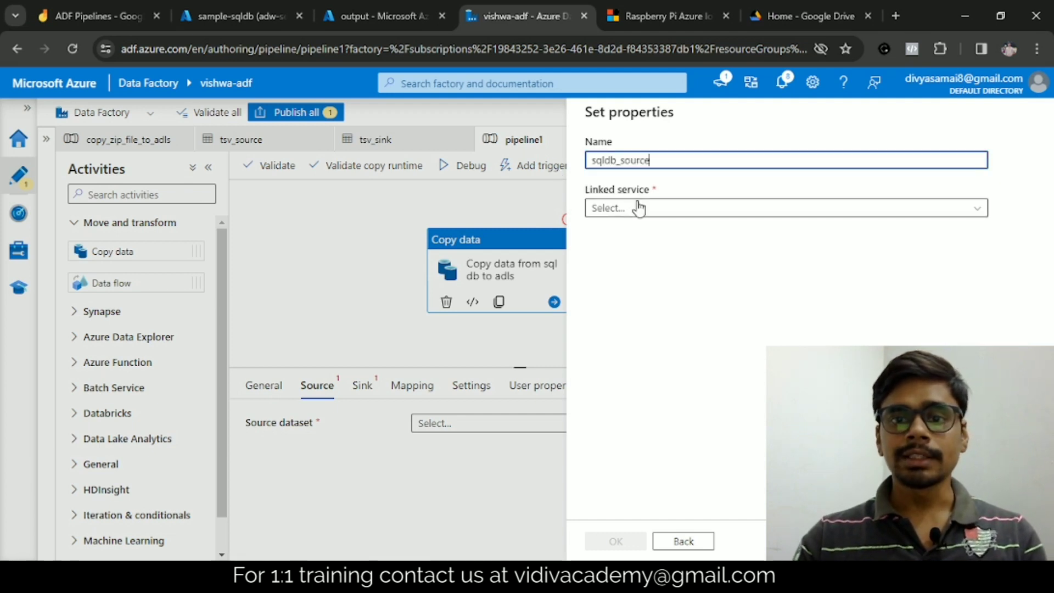
# Step: Start a new Azure SQL Database linked service for the dataset and name it "sqldb_ls"
pyautogui.click(635, 207)
pyautogui.click(618, 257)
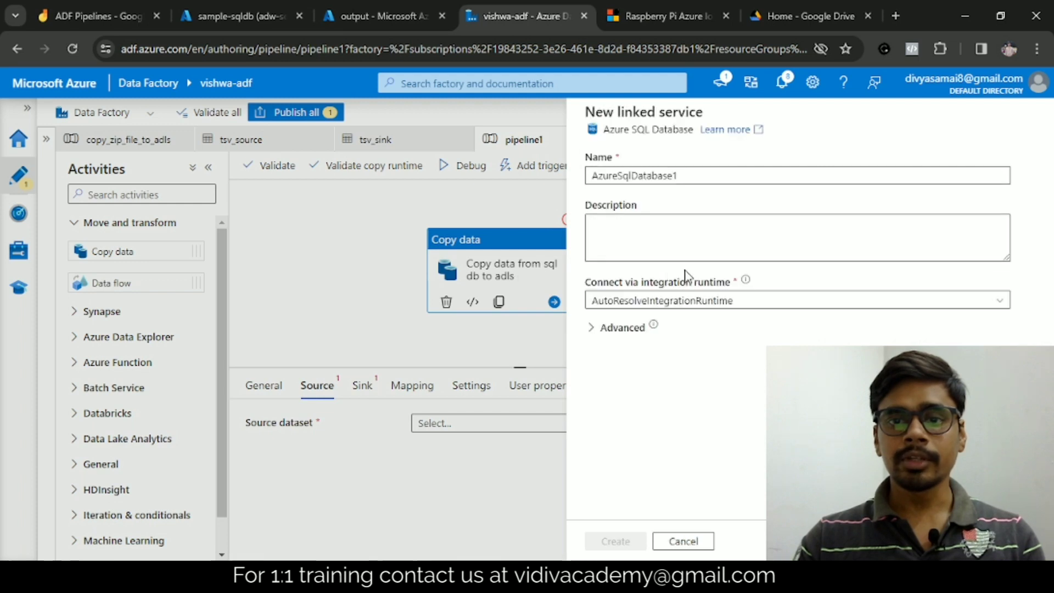
pyautogui.moveTo(686, 176); pyautogui.dragTo(572, 176)
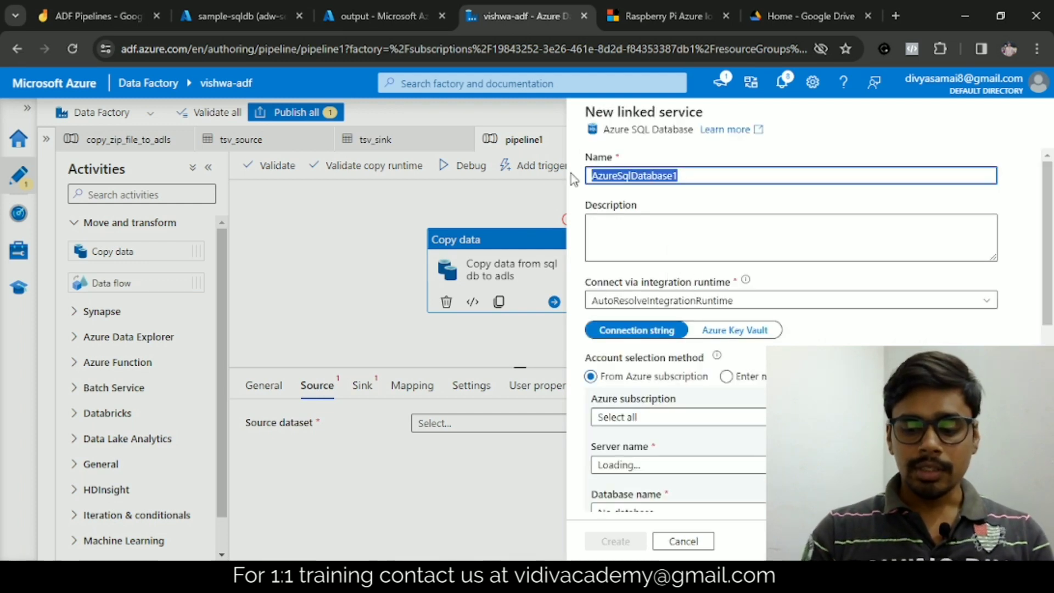
pyautogui.write('sqldb_ls')
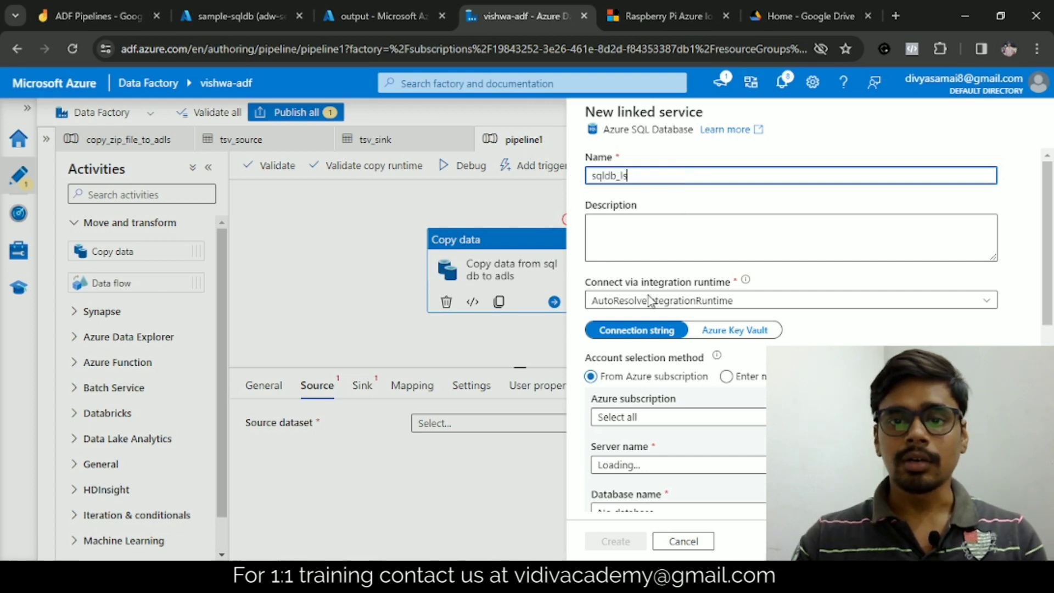
# Step: Set the linked service's Azure subscription to Free Trial and its server to adw-server
pyautogui.scroll(-1, 709, 280)
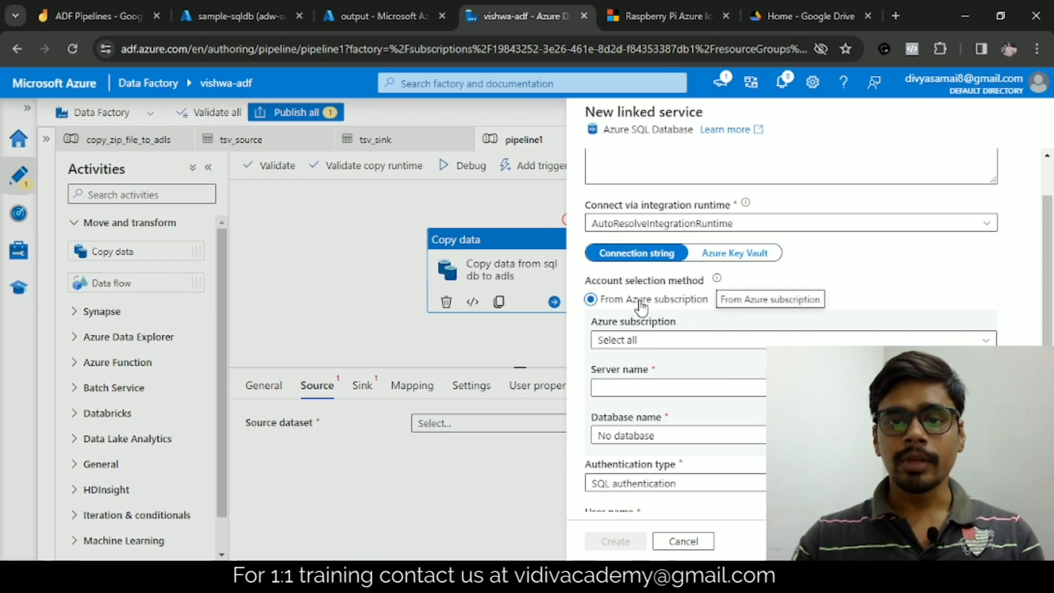
pyautogui.scroll(-1, 659, 331)
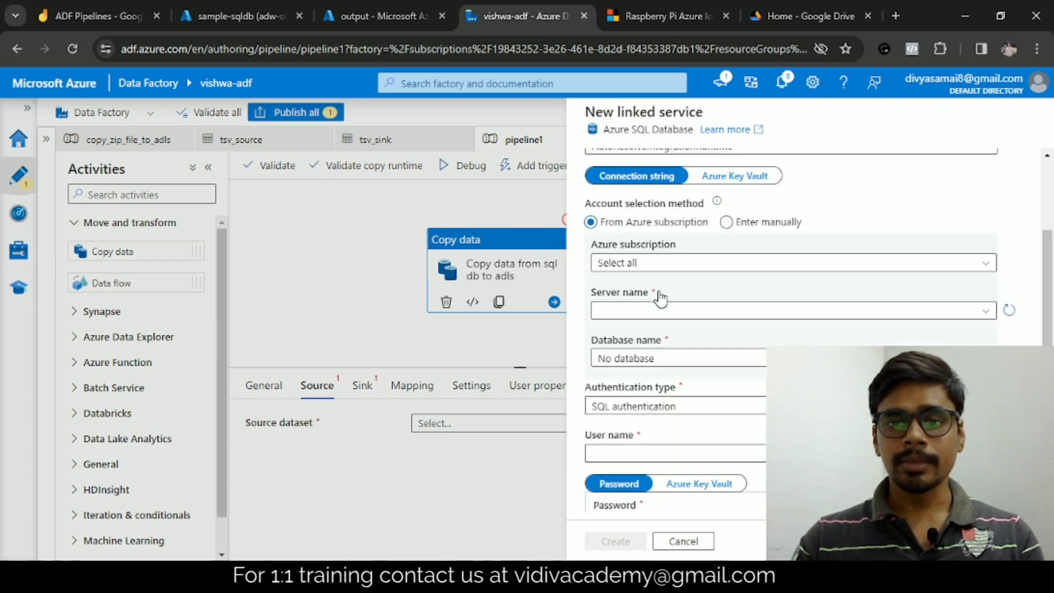
pyautogui.click(657, 263)
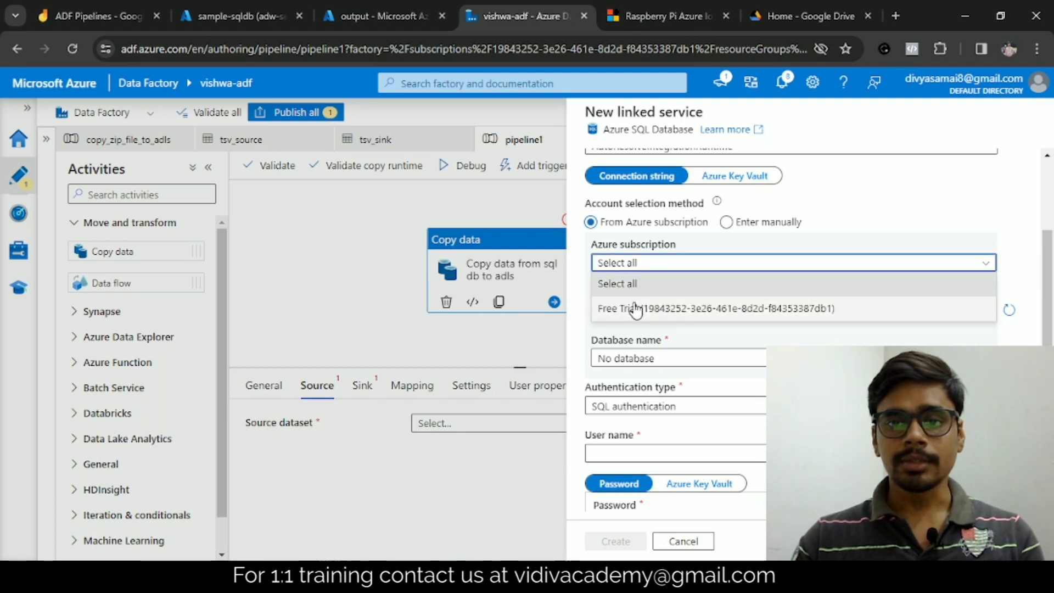
pyautogui.click(635, 309)
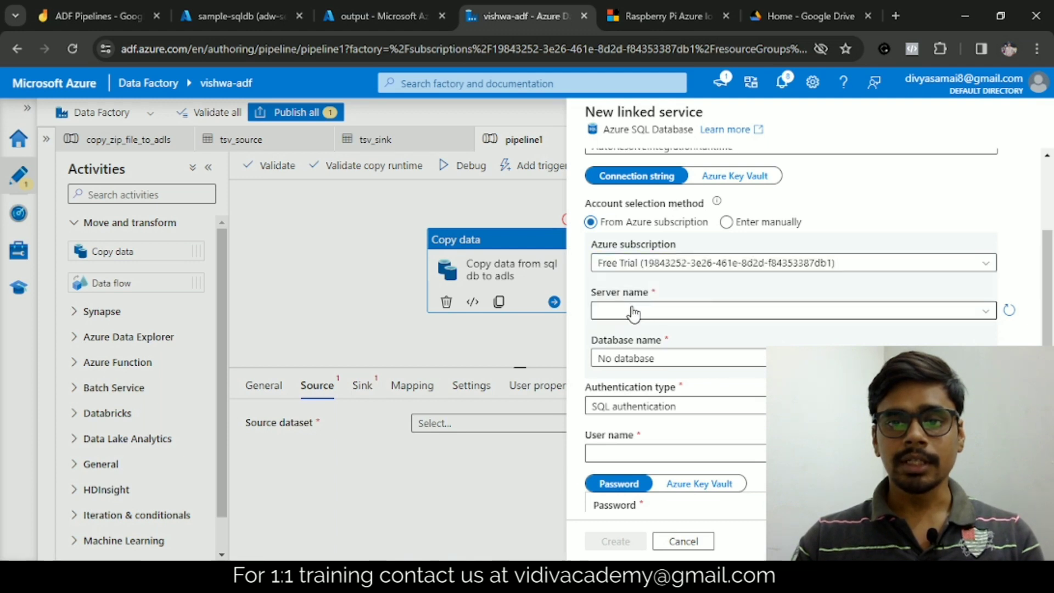
pyautogui.click(772, 311)
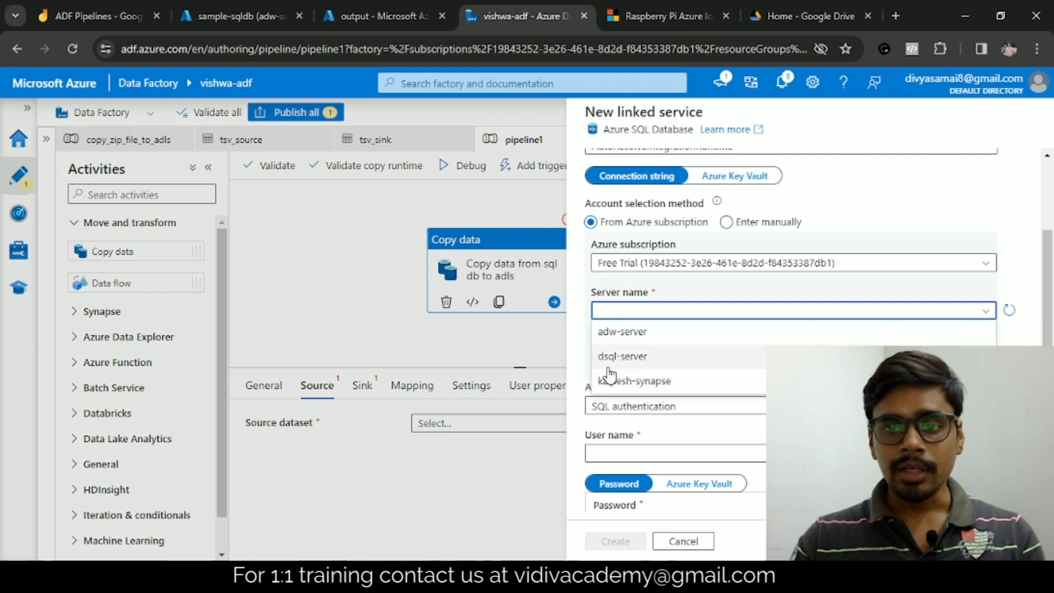
pyautogui.click(615, 340)
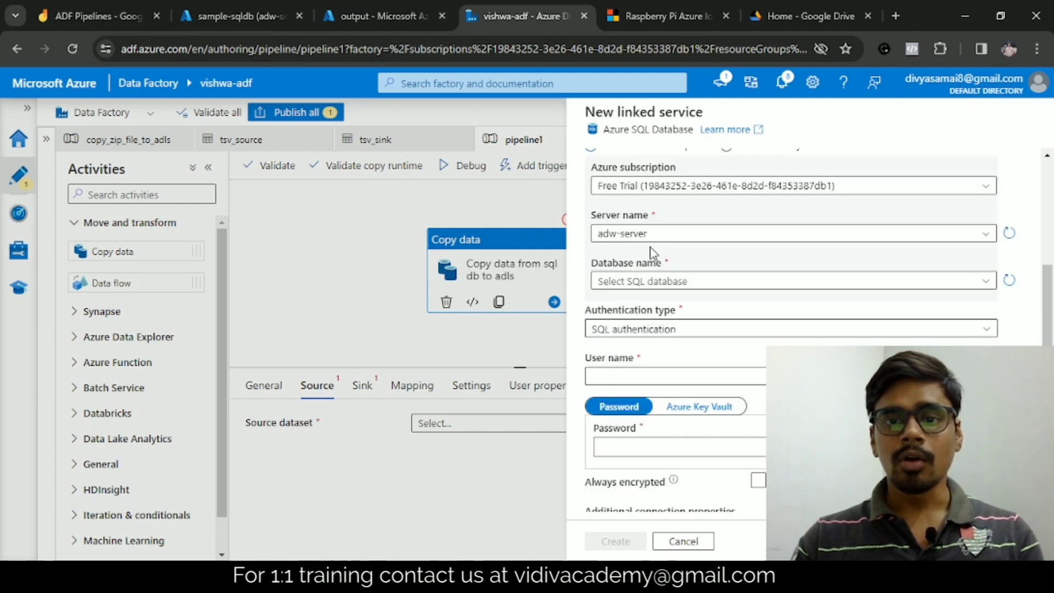
# Step: Choose sample-sqldb as the linked service's database and compare it with the SQL database open in the Azure portal
pyautogui.scroll(-1, 708, 296)
pyautogui.scroll(3, 697, 261)
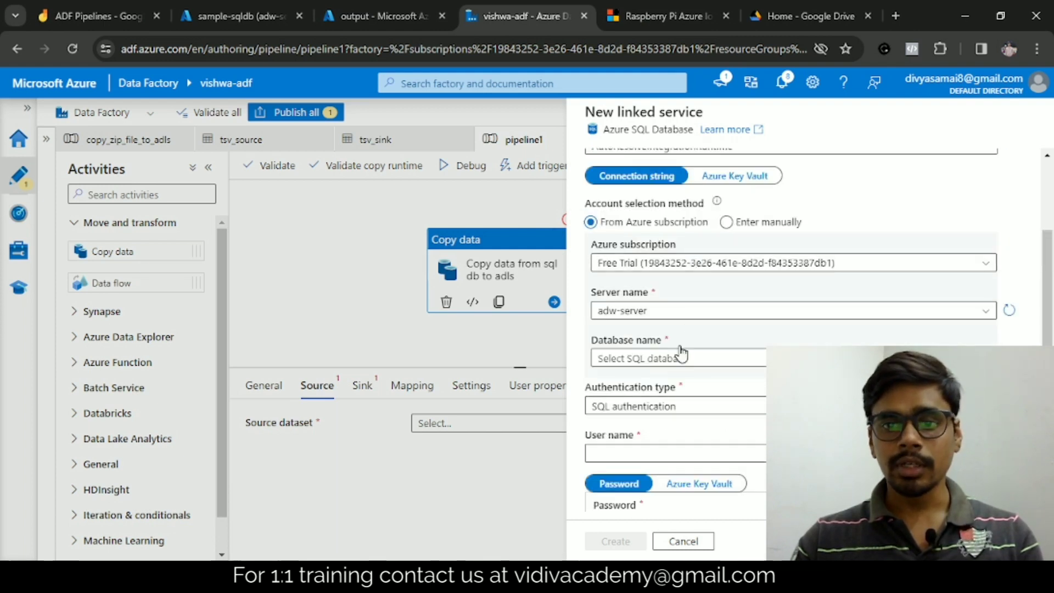
pyautogui.click(639, 364)
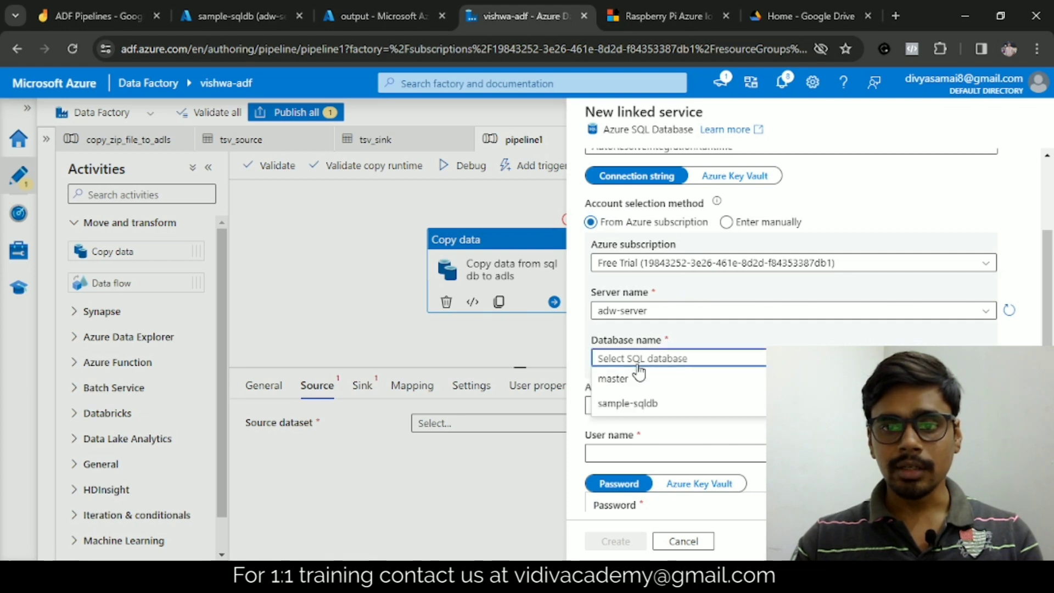
pyautogui.click(641, 403)
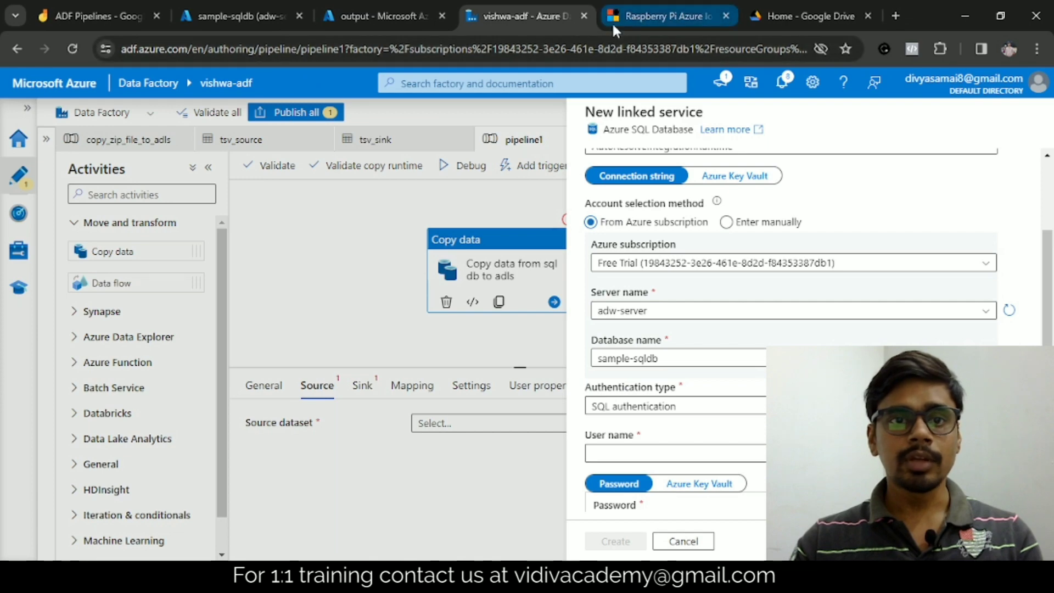
pyautogui.click(239, 16)
pyautogui.moveTo(52, 138); pyautogui.dragTo(105, 160)
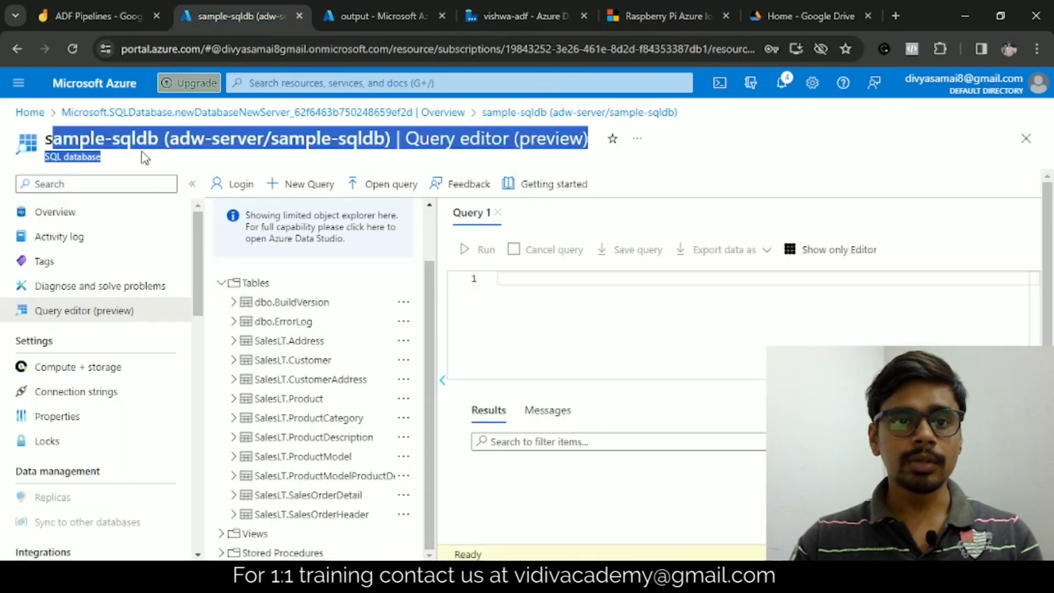
pyautogui.click(484, 4)
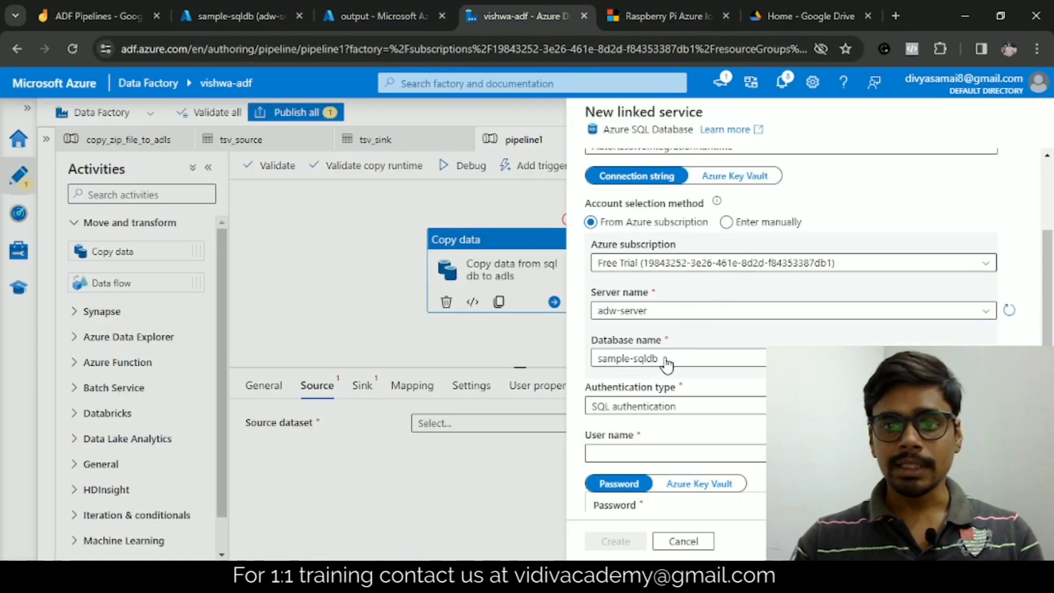
# Step: Enter the SQL authentication user name sqladmin and the account password, and create the linked service
pyautogui.scroll(-1, 671, 373)
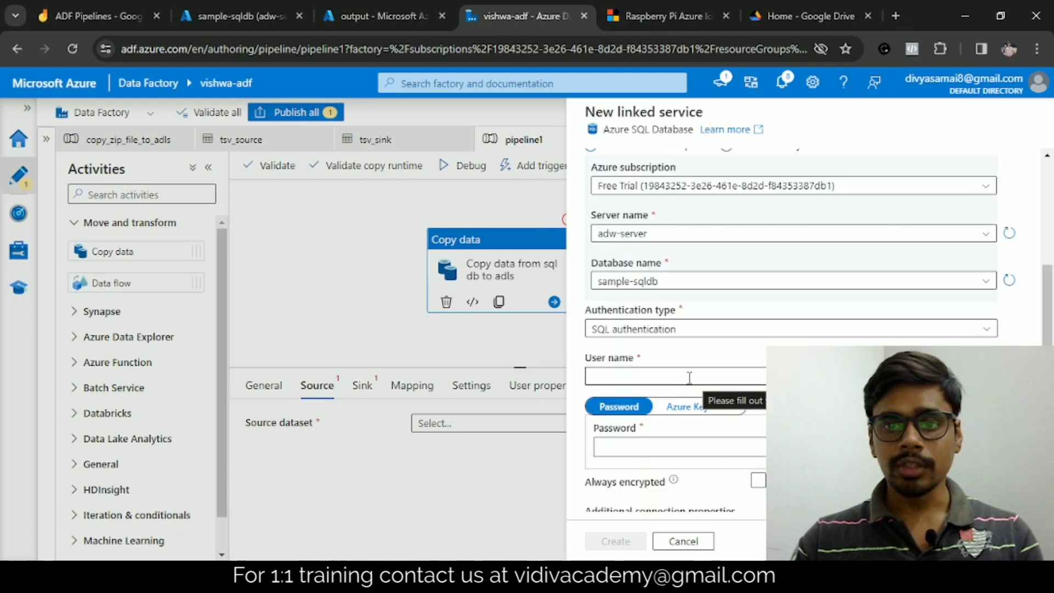
pyautogui.click(652, 380)
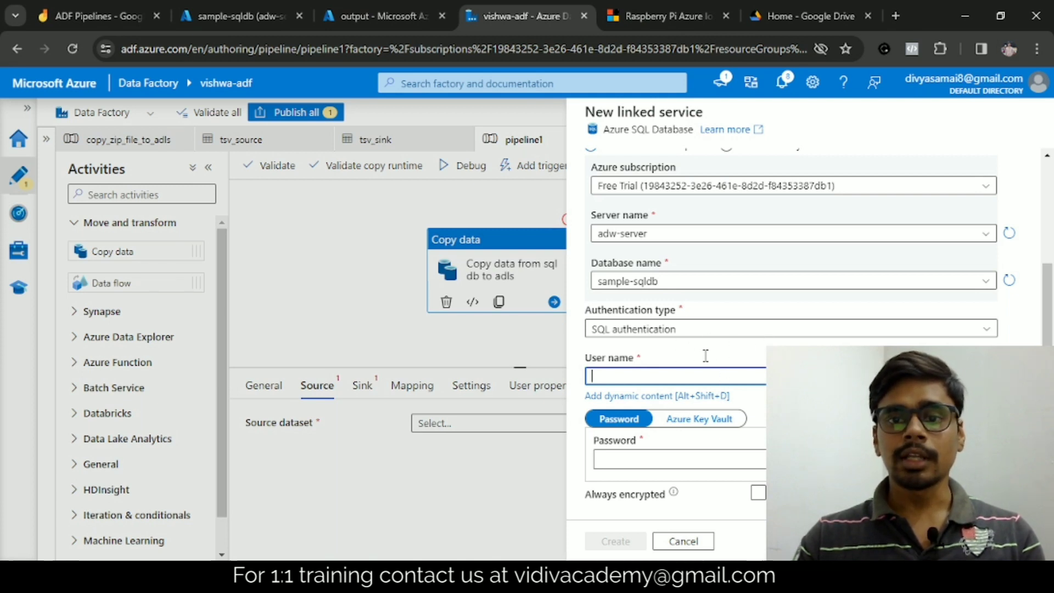
pyautogui.write('sqladmin')
pyautogui.scroll(-3, 713, 360)
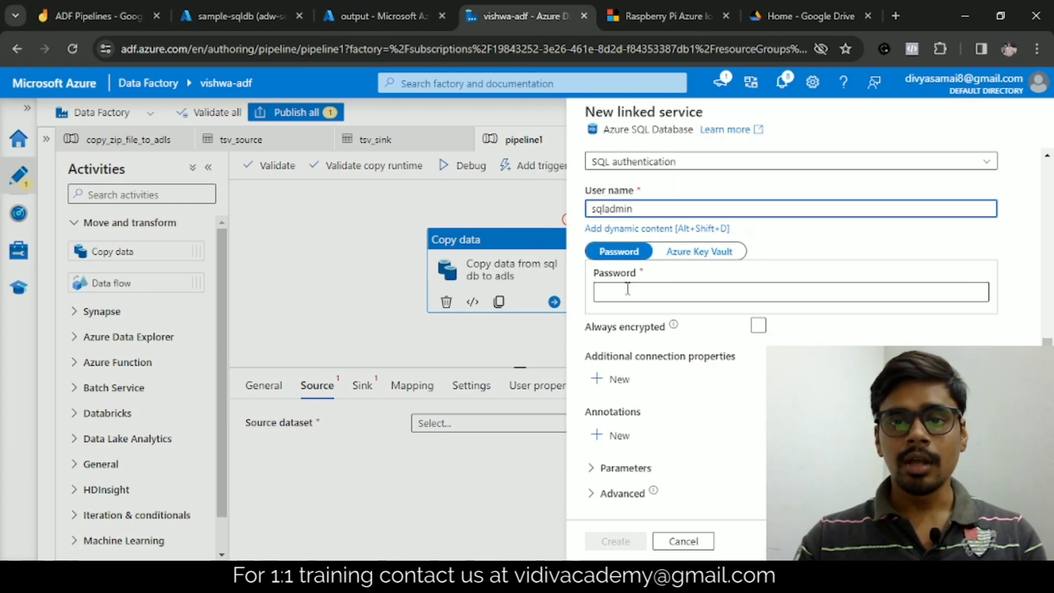
pyautogui.click(657, 291)
pyautogui.hotkey('ctrl', 'v')
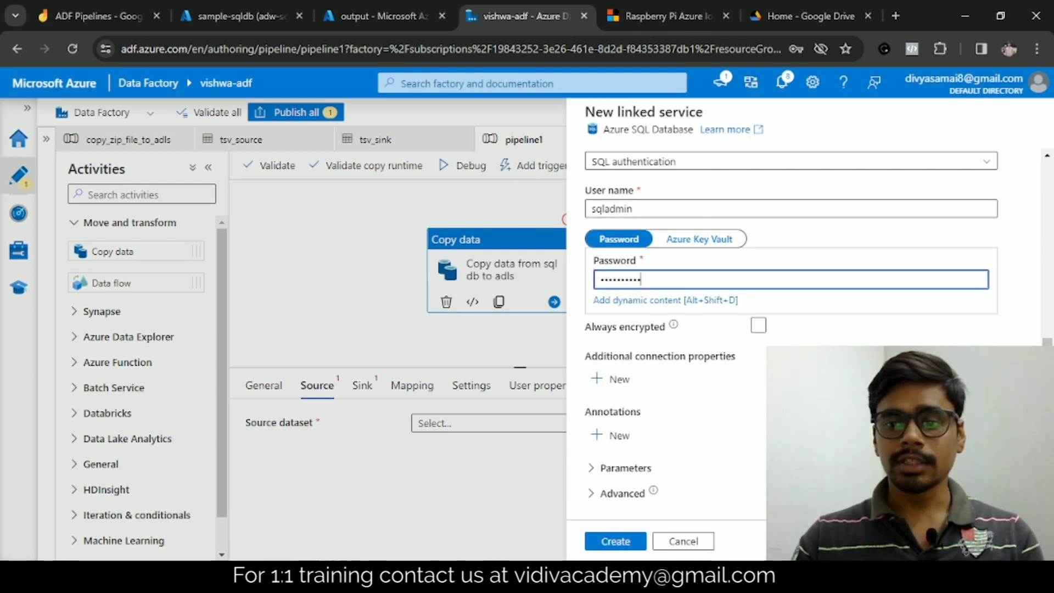
pyautogui.click(716, 440)
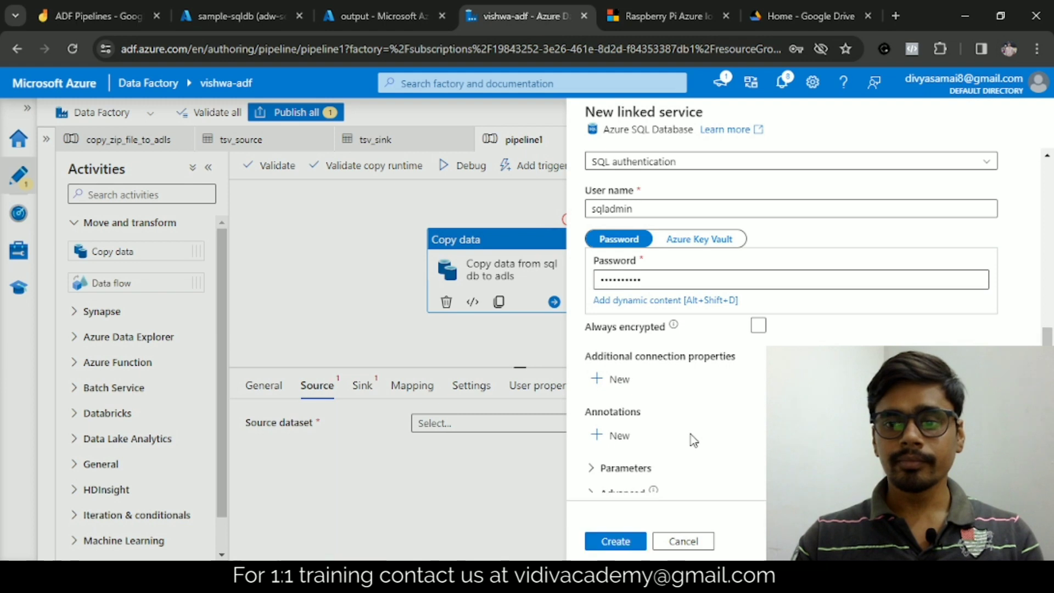
pyautogui.click(622, 543)
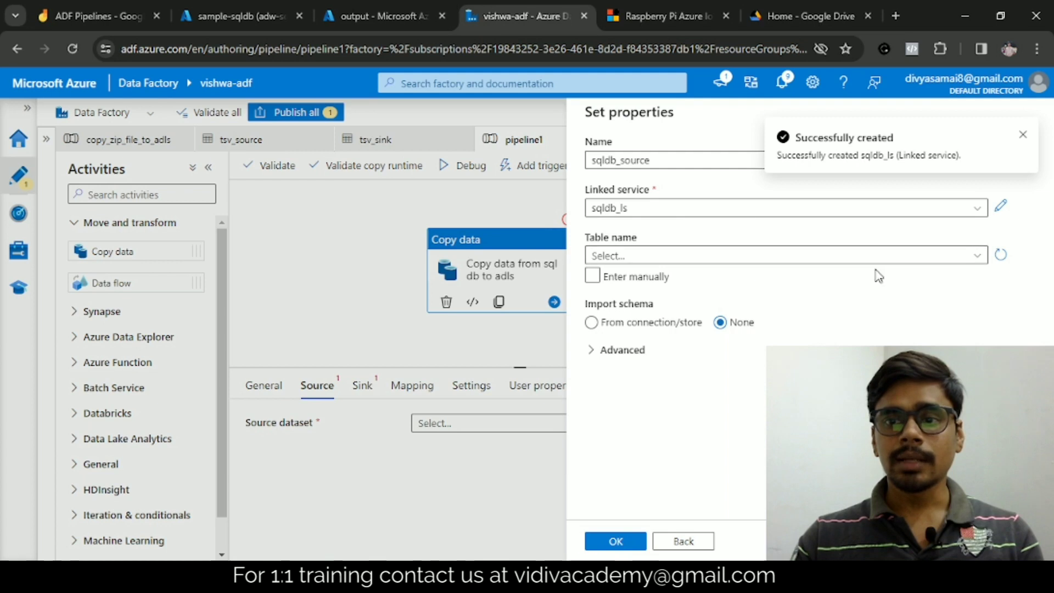
# Step: Compare the available tables with those in the portal's query editor and choose SalesLT.Customer as the dataset's table
pyautogui.click(976, 255)
pyautogui.scroll(-3, 656, 400)
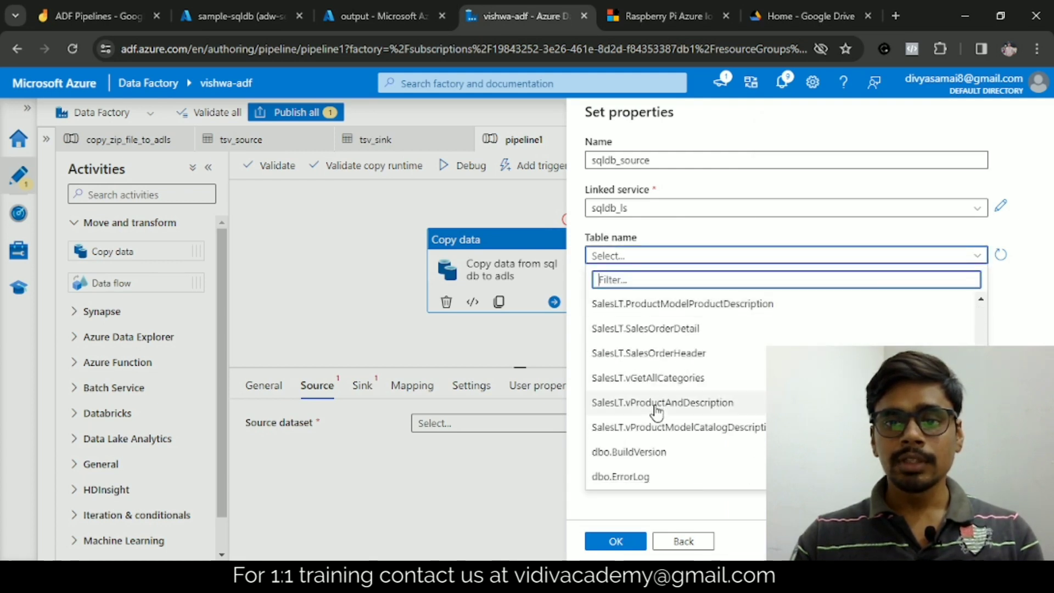
pyautogui.scroll(3, 657, 412)
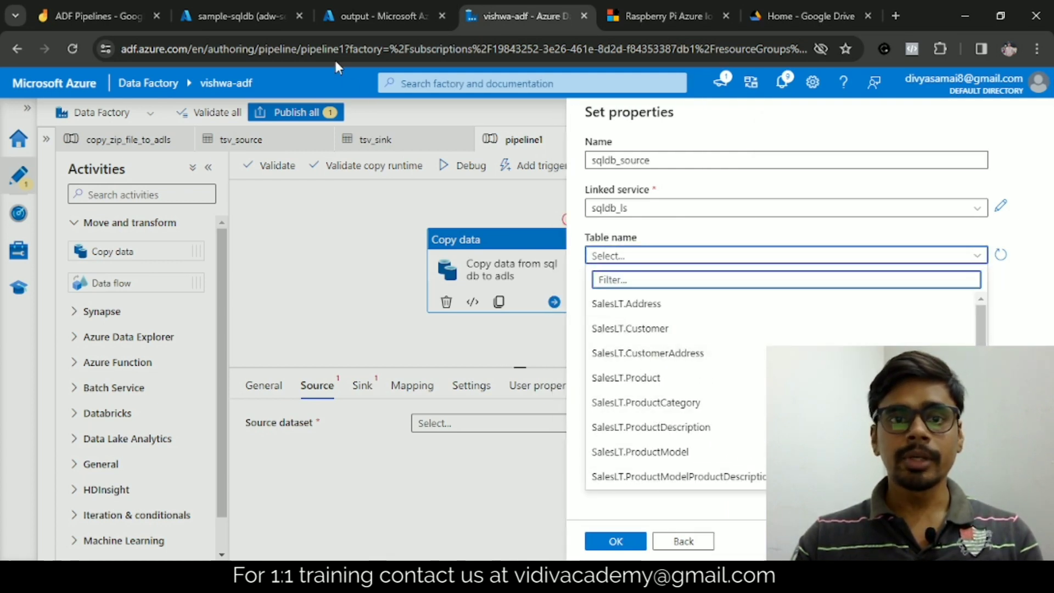
pyautogui.click(265, 18)
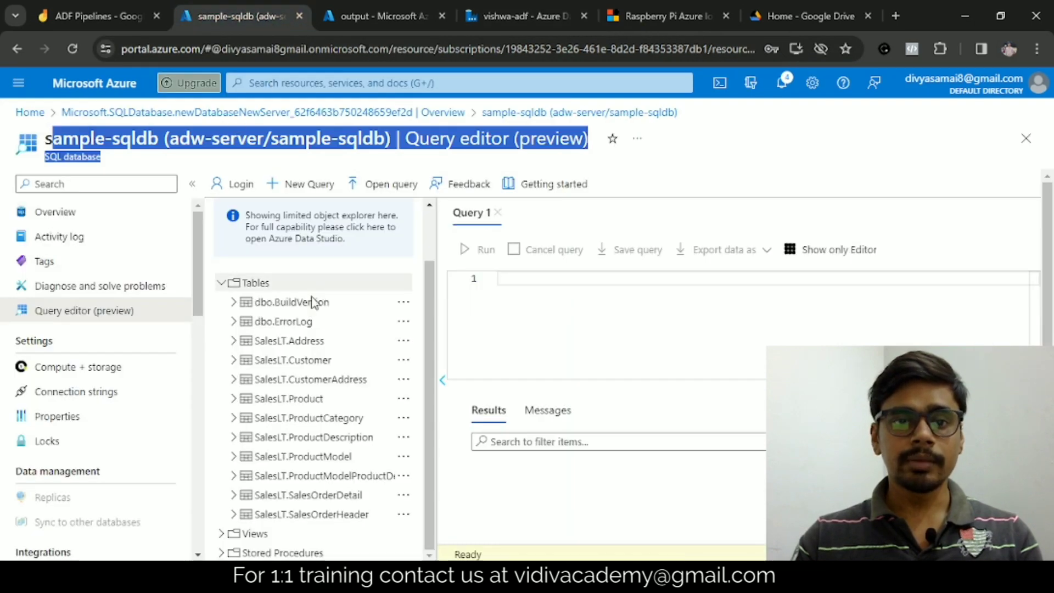
pyautogui.click(519, 16)
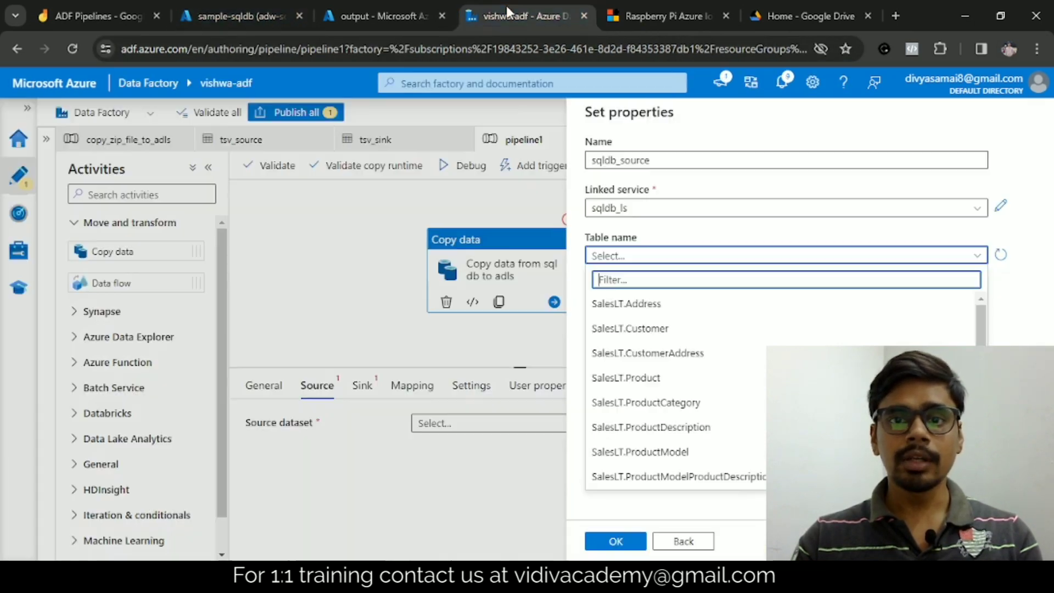
pyautogui.click(680, 414)
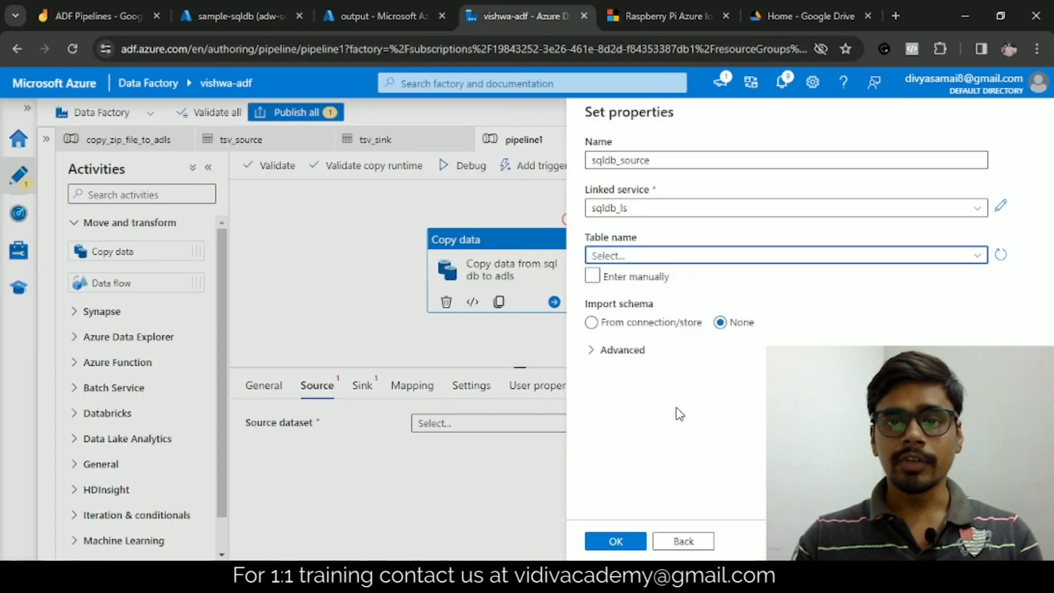
pyautogui.click(903, 256)
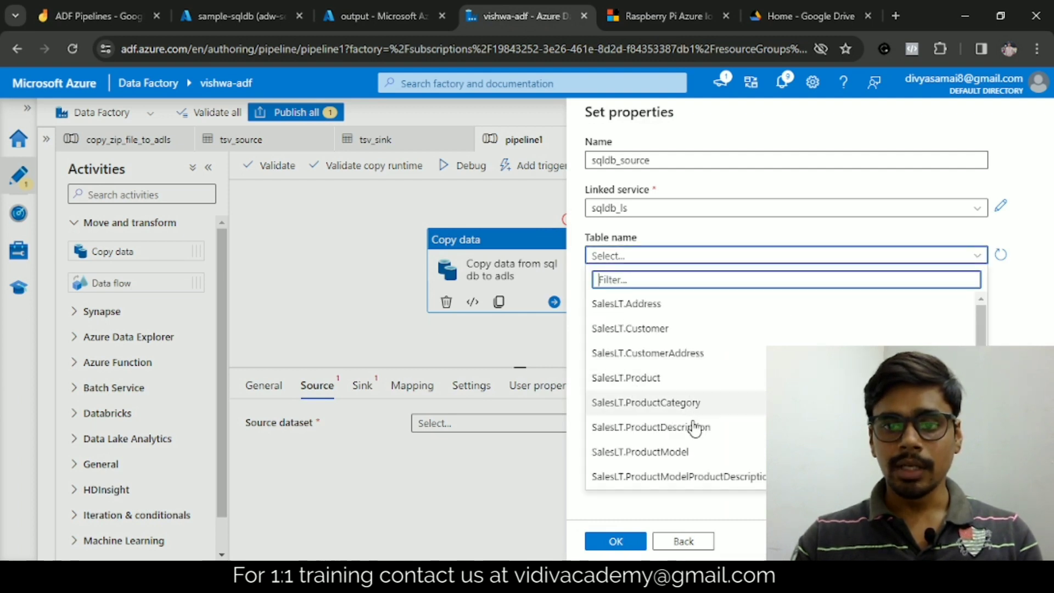
pyautogui.click(636, 329)
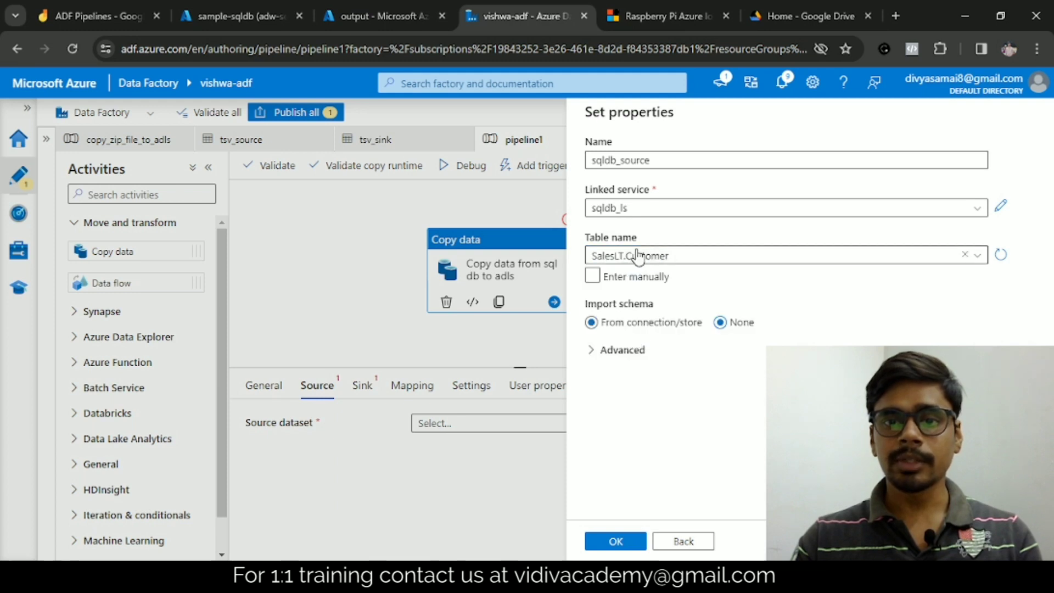
# Step: Set the schema import to None and finish creating the source dataset
pyautogui.click(656, 324)
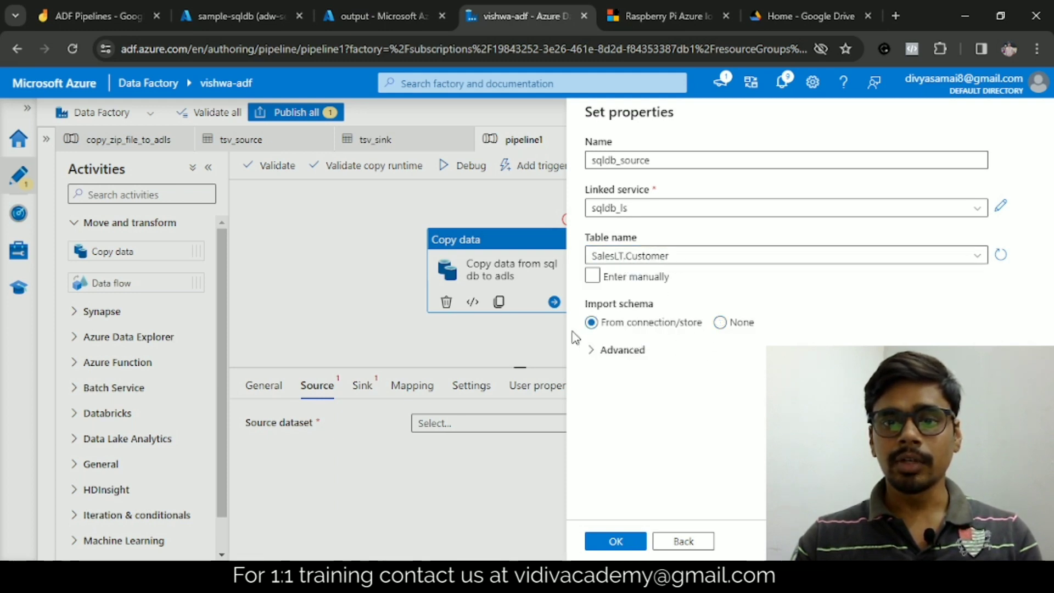
pyautogui.click(721, 325)
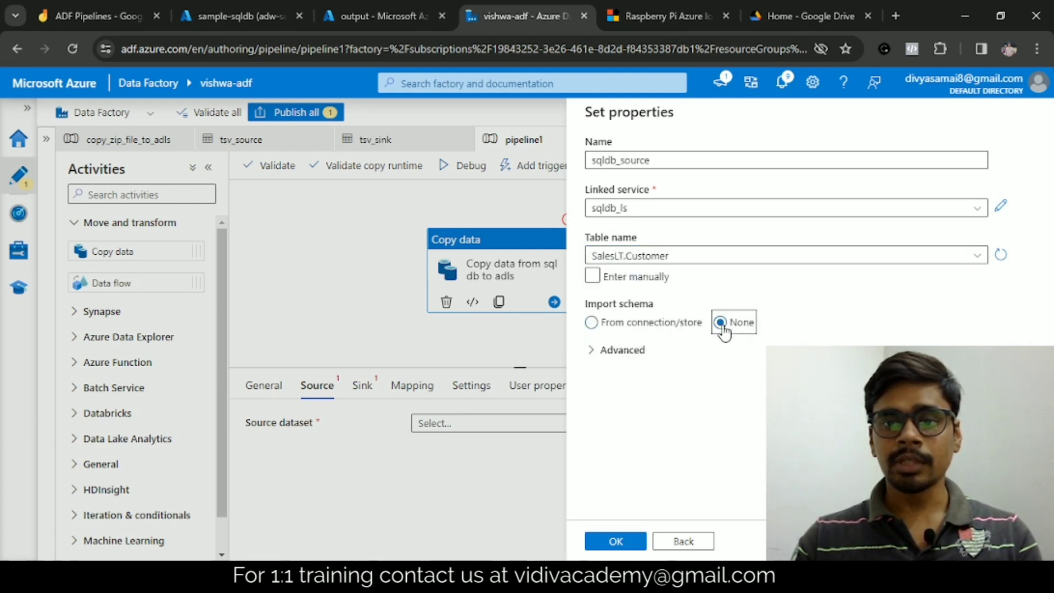
pyautogui.click(616, 542)
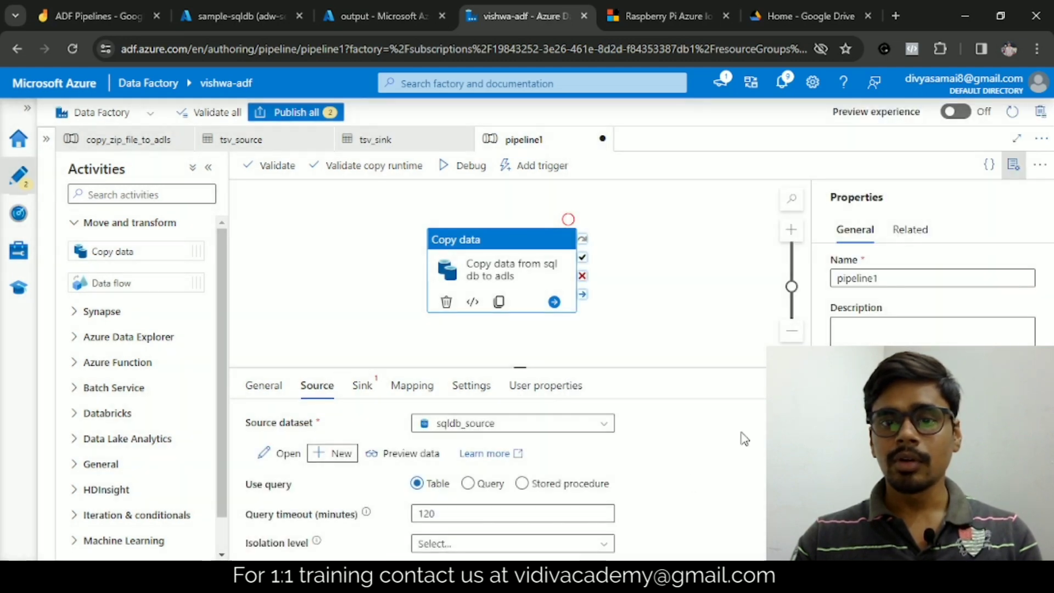
# Step: Start a new sink dataset for the copy activity using Azure Data Lake Storage Gen2 as the data store and DelimitedText as the format
pyautogui.click(362, 386)
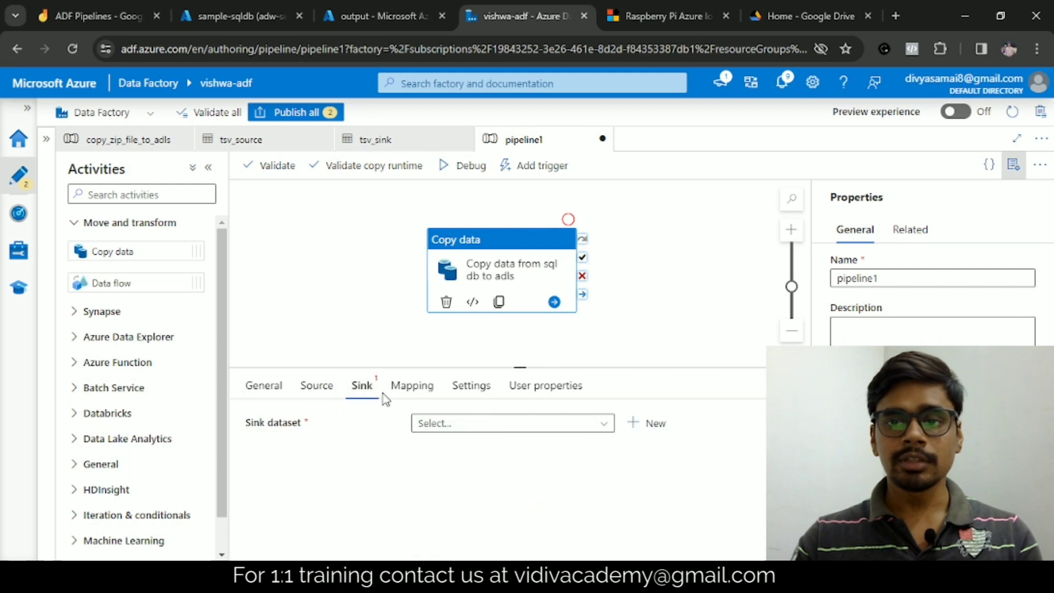
pyautogui.click(1013, 164)
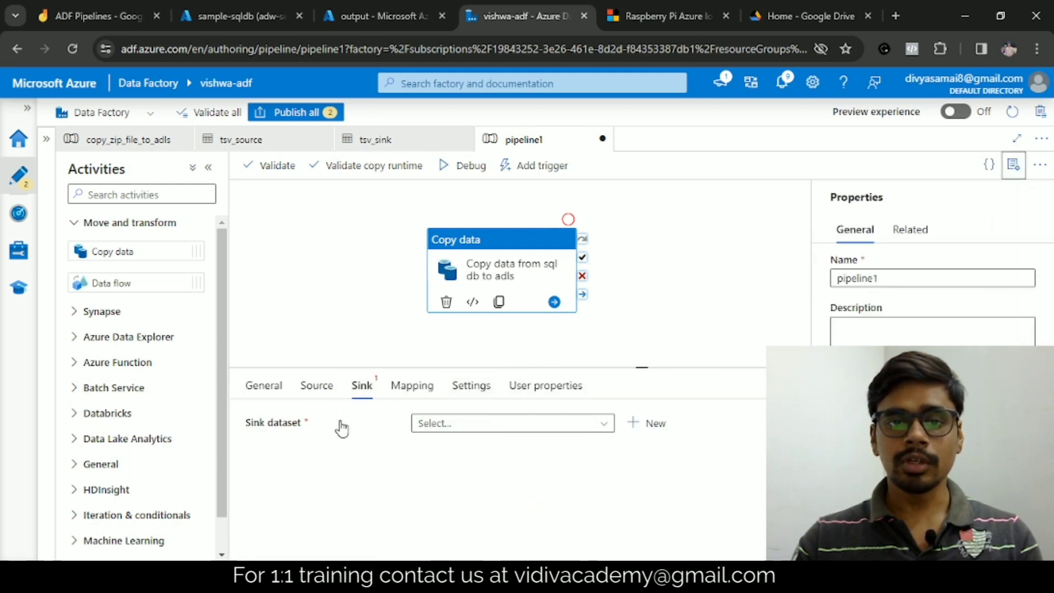
pyautogui.click(631, 424)
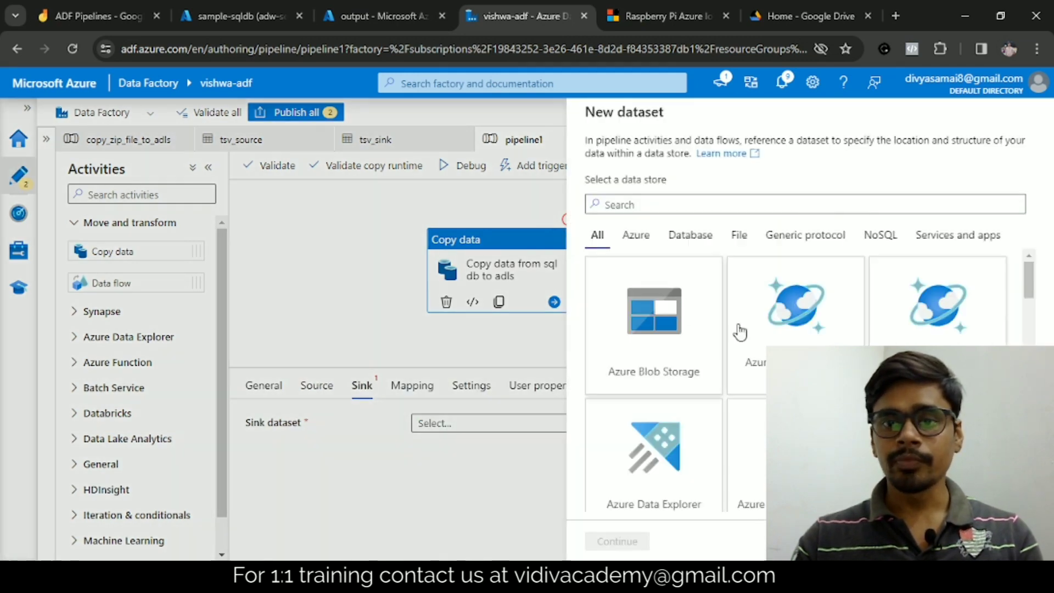
pyautogui.click(636, 236)
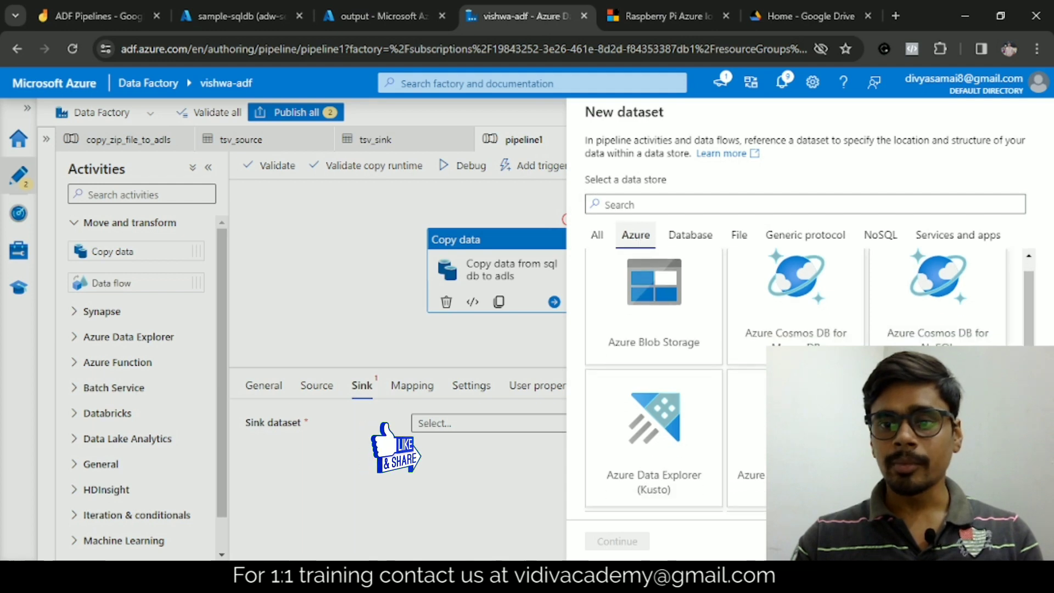
pyautogui.click(748, 445)
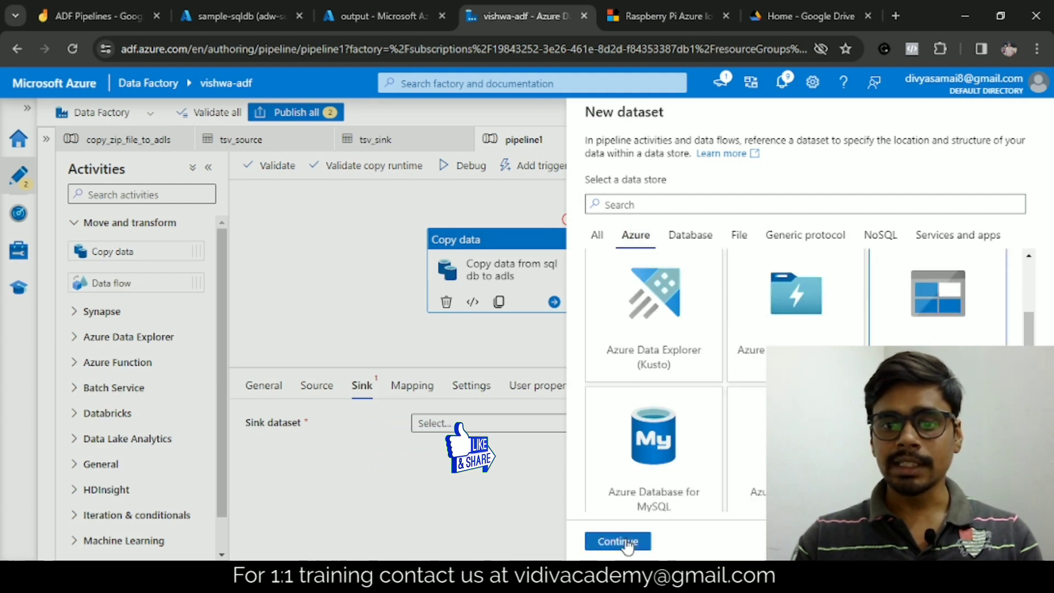
pyautogui.click(619, 539)
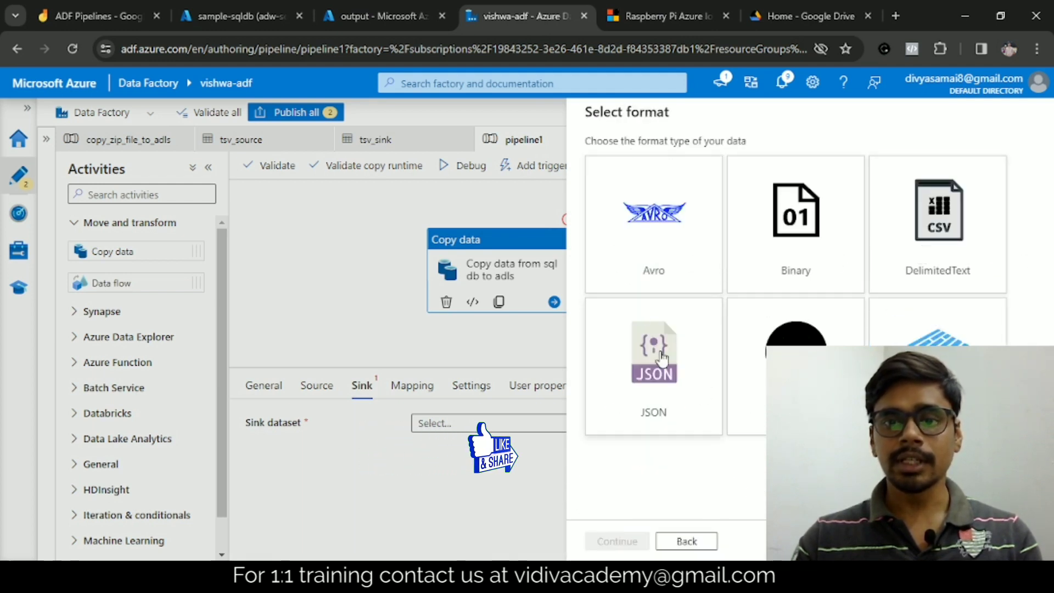
pyautogui.click(918, 262)
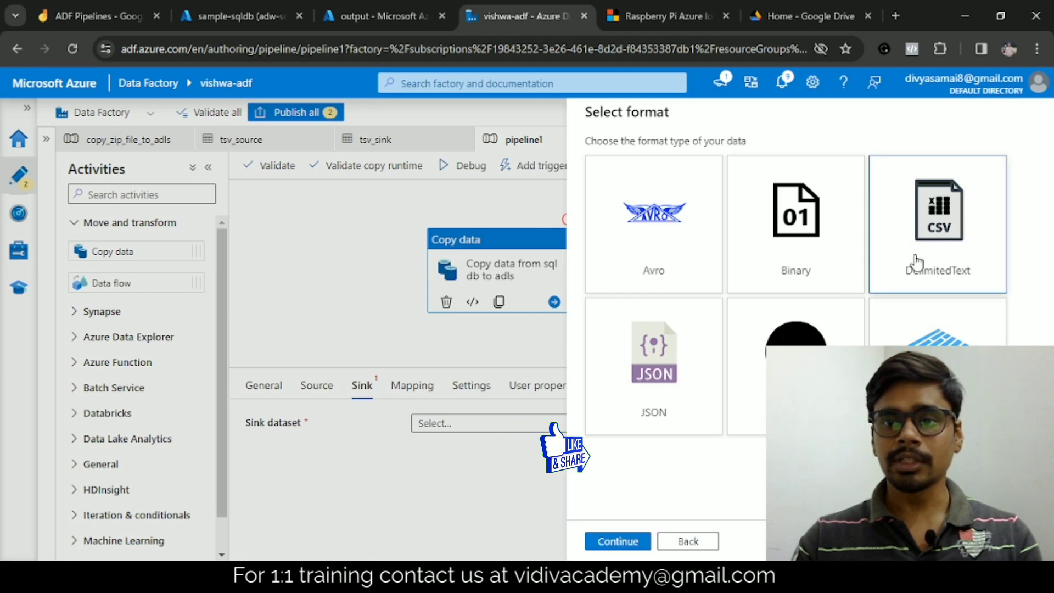
pyautogui.click(621, 542)
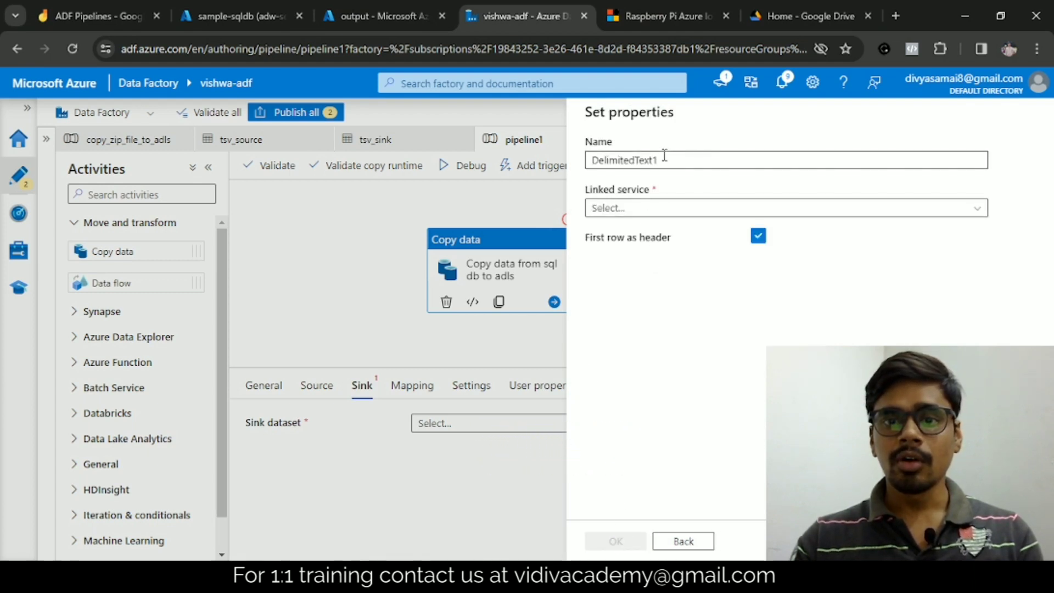
# Step: Name the sink dataset adls_sink
pyautogui.moveTo(661, 159); pyautogui.dragTo(557, 171)
pyautogui.write('ad')
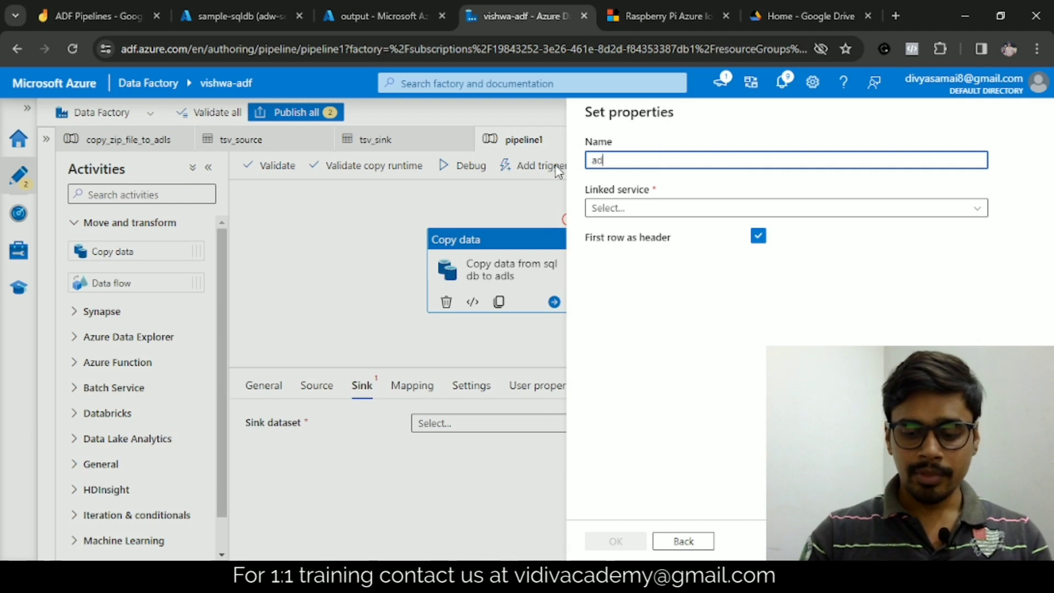
pyautogui.write('ls_sink')
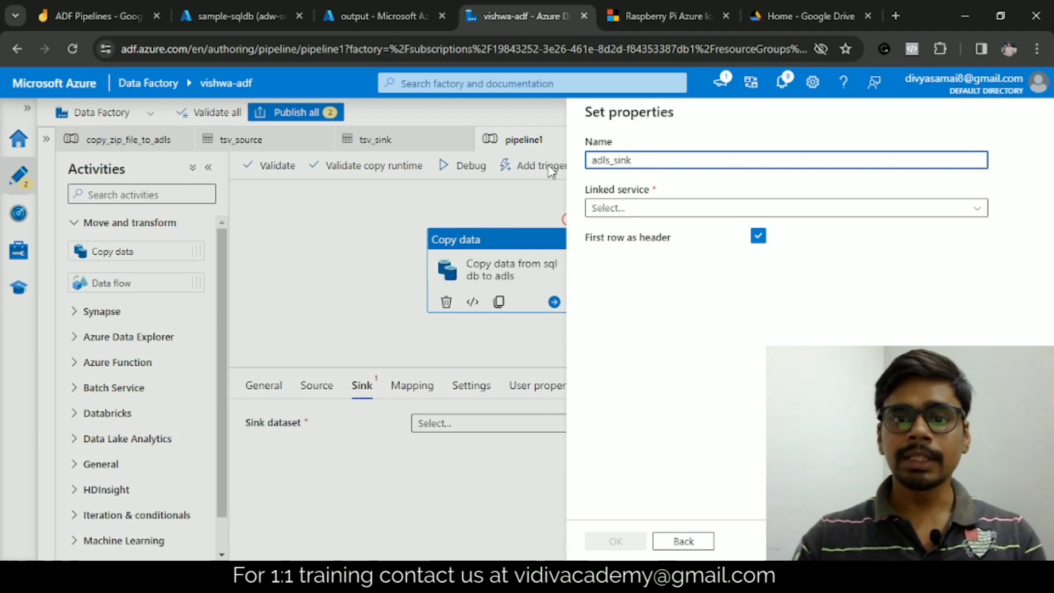
# Step: Create a new linked service for the sink dataset using the Free Trial subscription and the vishwadlsa storage account
pyautogui.click(623, 208)
pyautogui.click(626, 258)
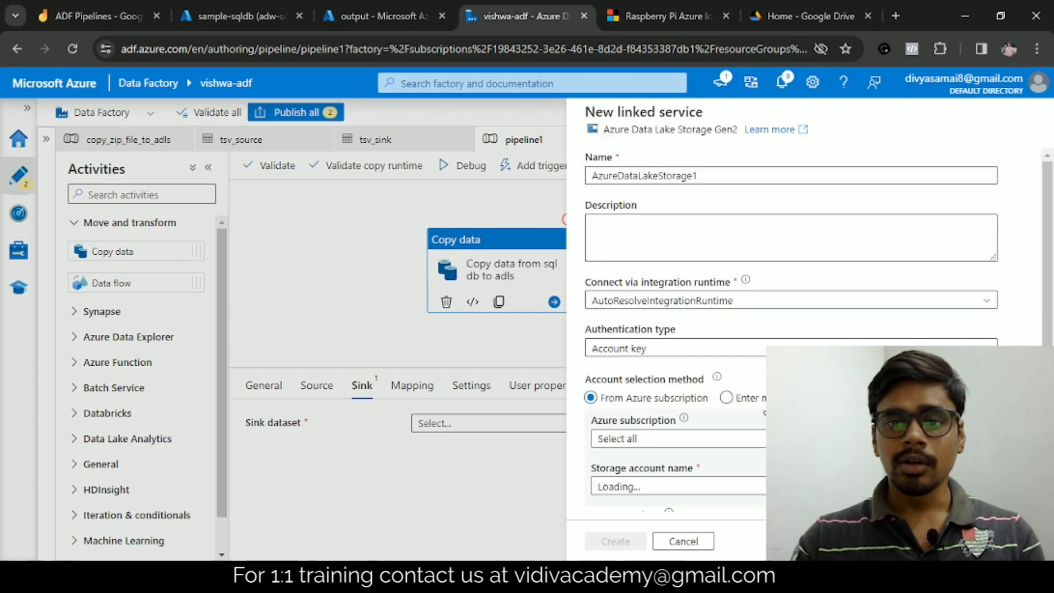
pyautogui.scroll(-1, 662, 399)
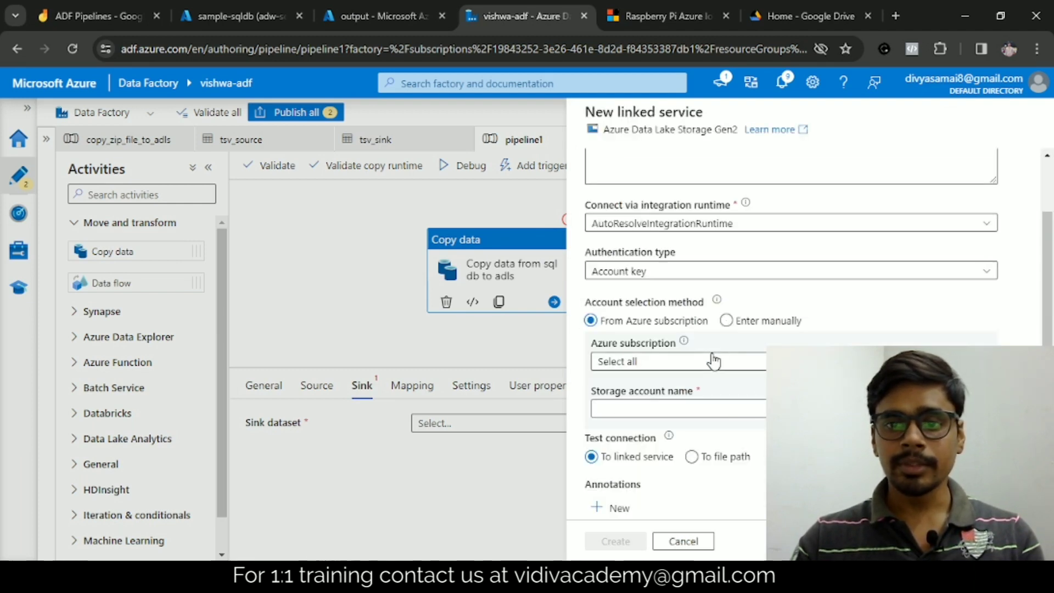
pyautogui.click(658, 363)
pyautogui.click(638, 406)
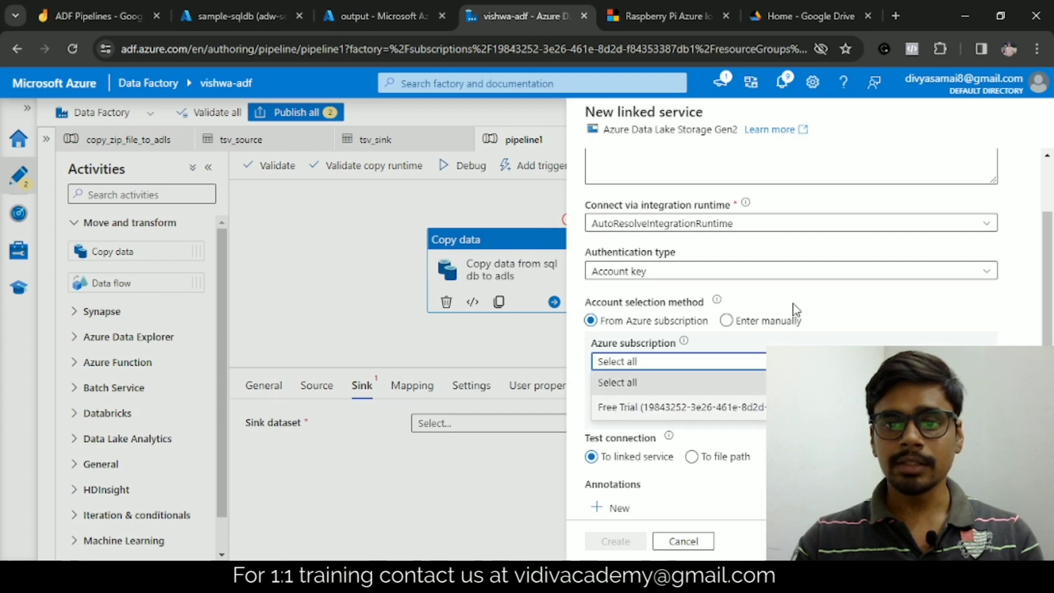
pyautogui.scroll(-1, 794, 308)
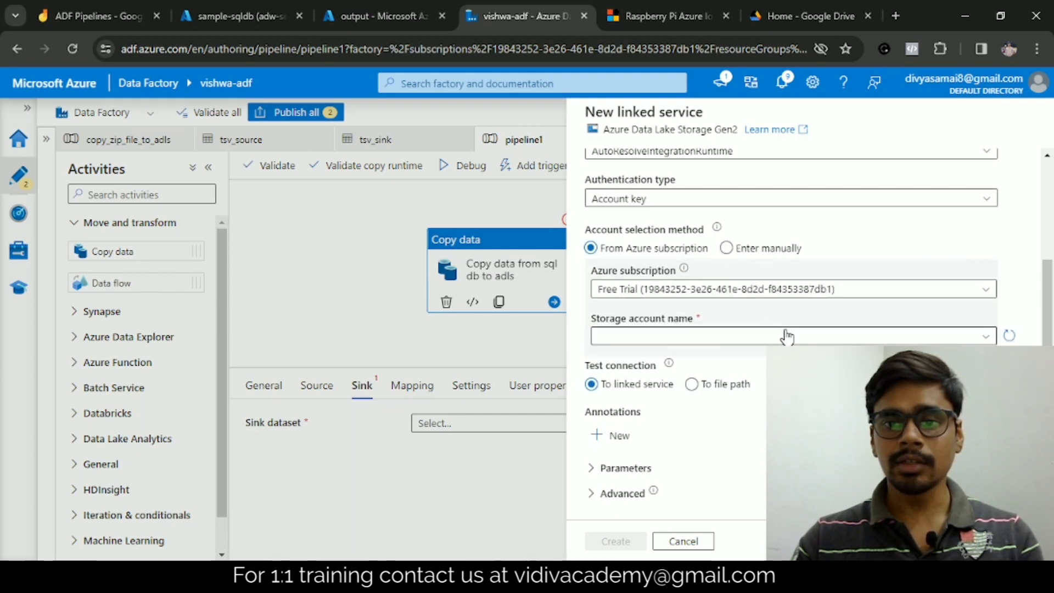
pyautogui.click(794, 337)
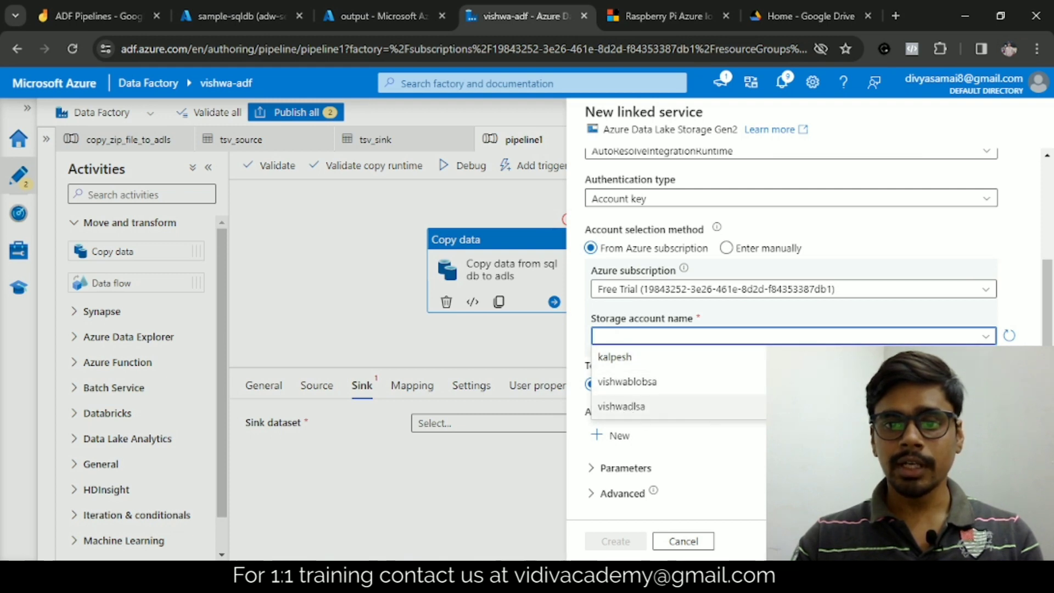
pyautogui.click(626, 407)
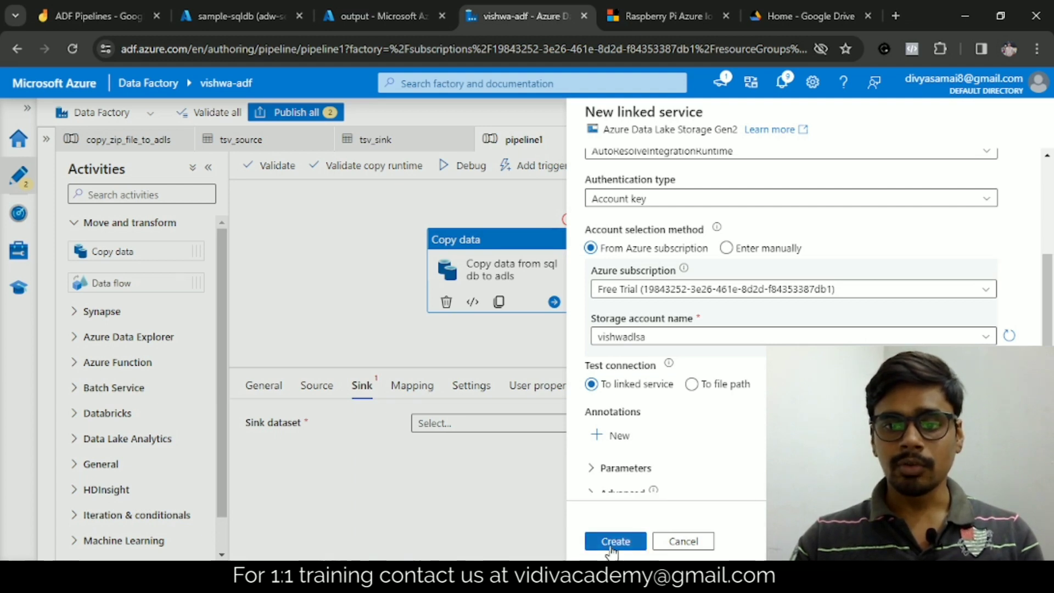
pyautogui.click(614, 544)
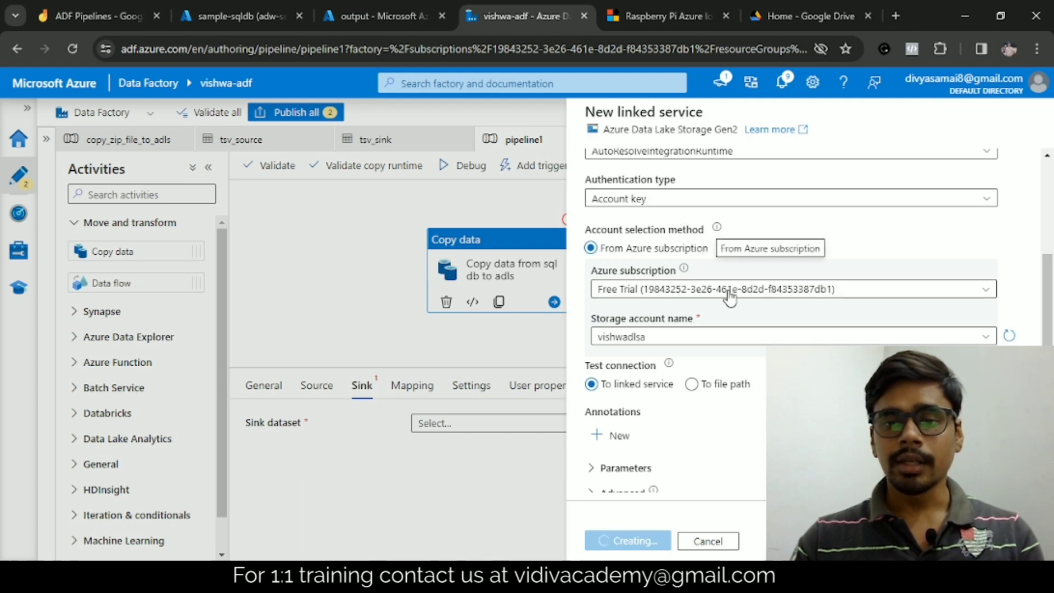
pyautogui.scroll(1, 730, 295)
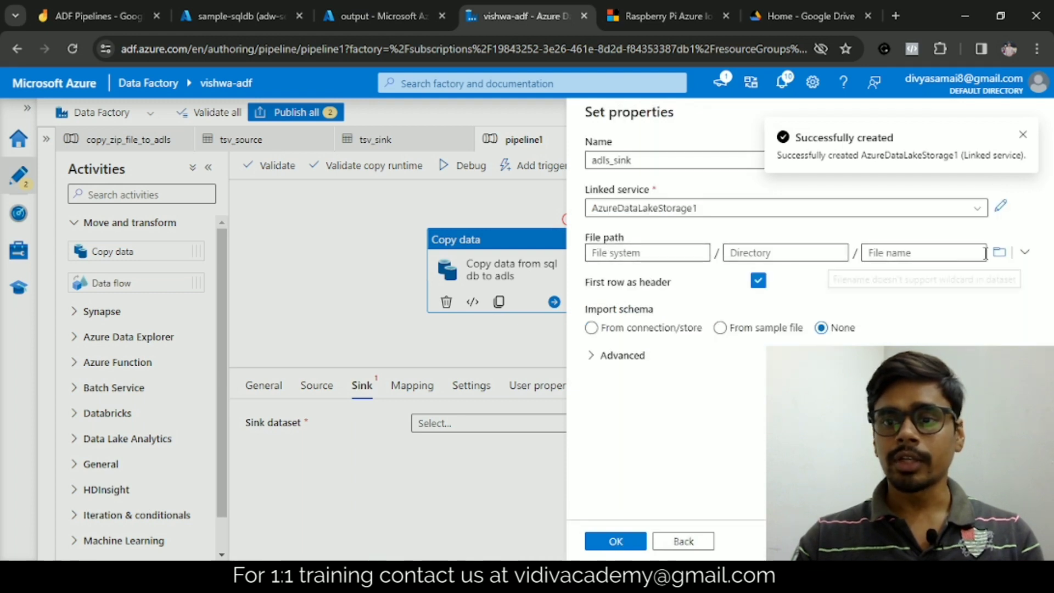
# Step: Set the sink file path to customer.csv in the output container and create the dataset with schema import set to None
pyautogui.click(995, 262)
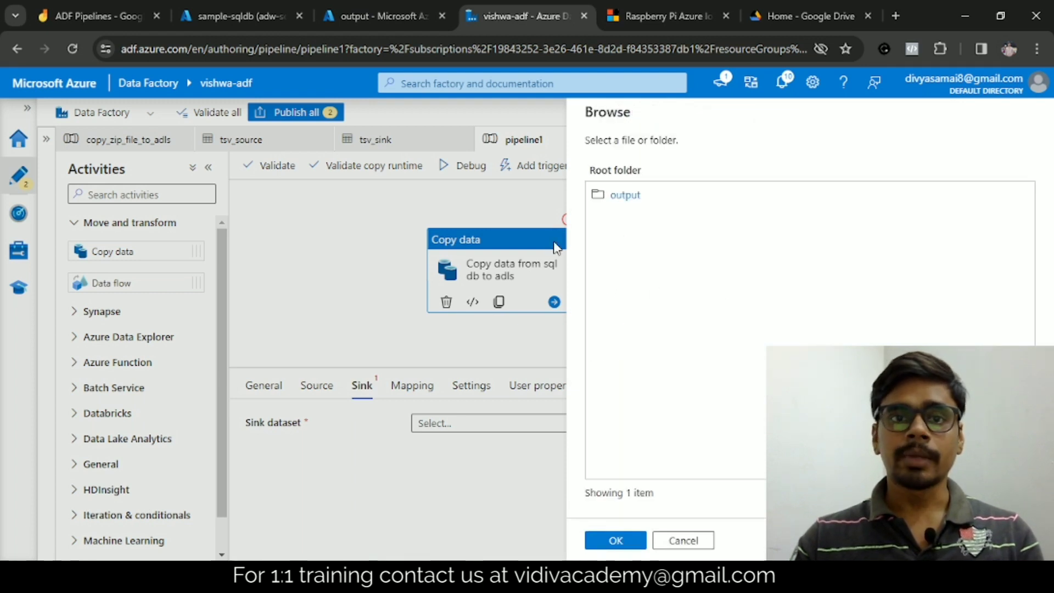
pyautogui.click(631, 196)
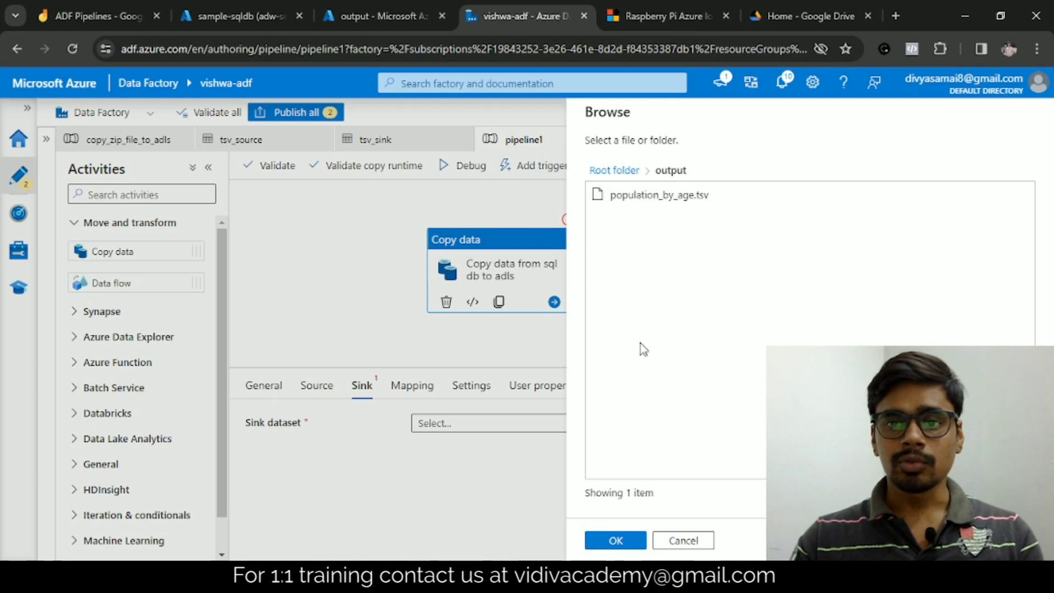
pyautogui.click(628, 542)
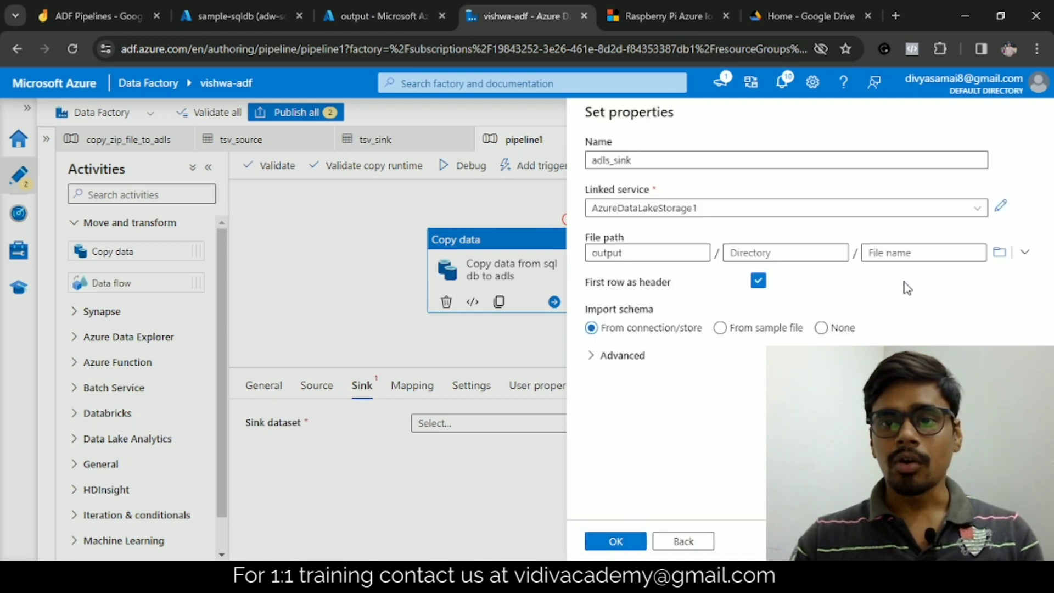
pyautogui.click(887, 256)
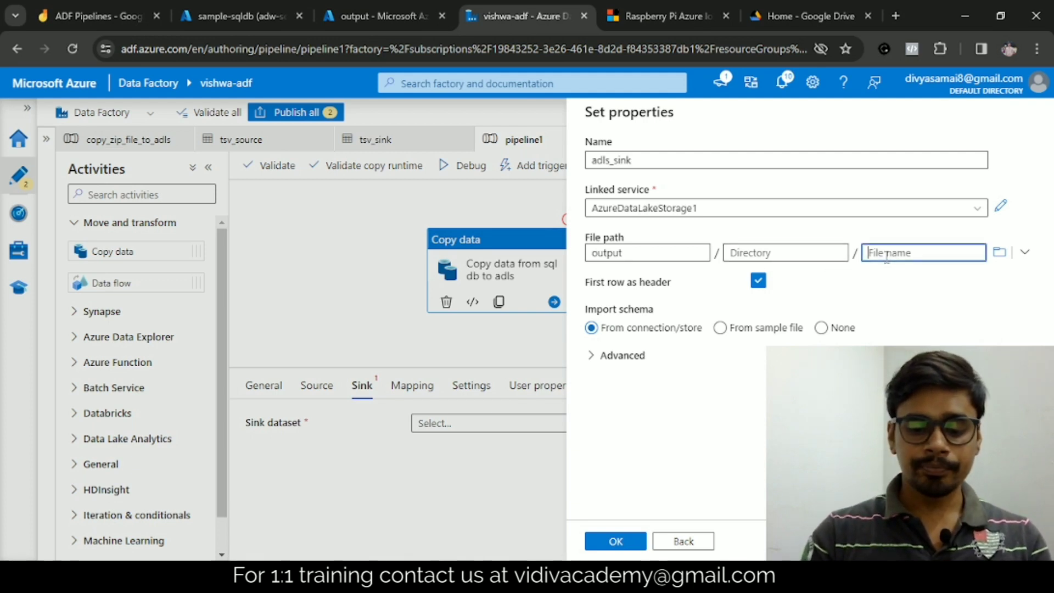
pyautogui.write('customer.csv')
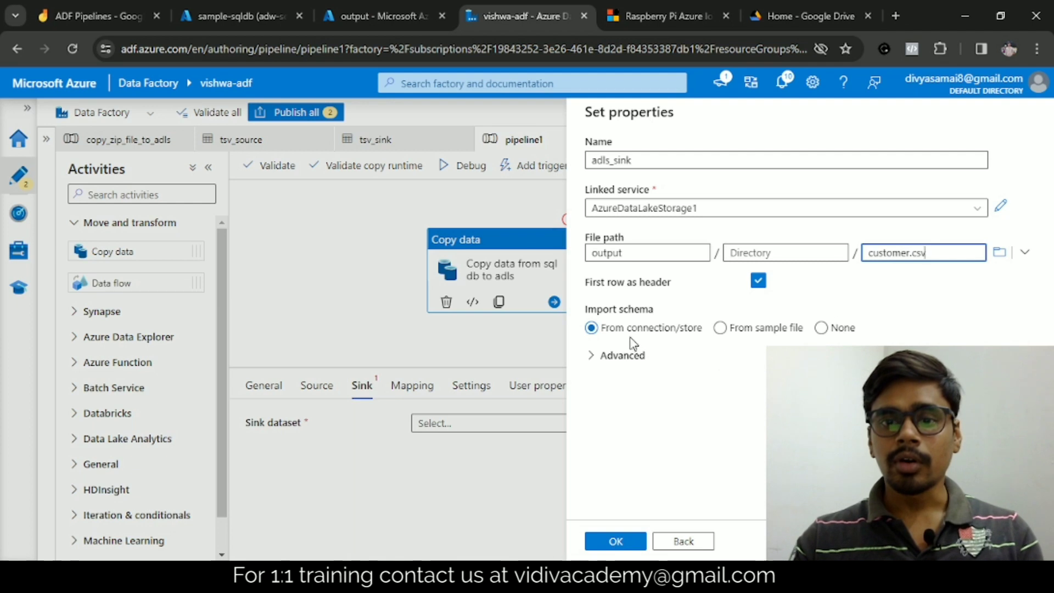
pyautogui.click(822, 329)
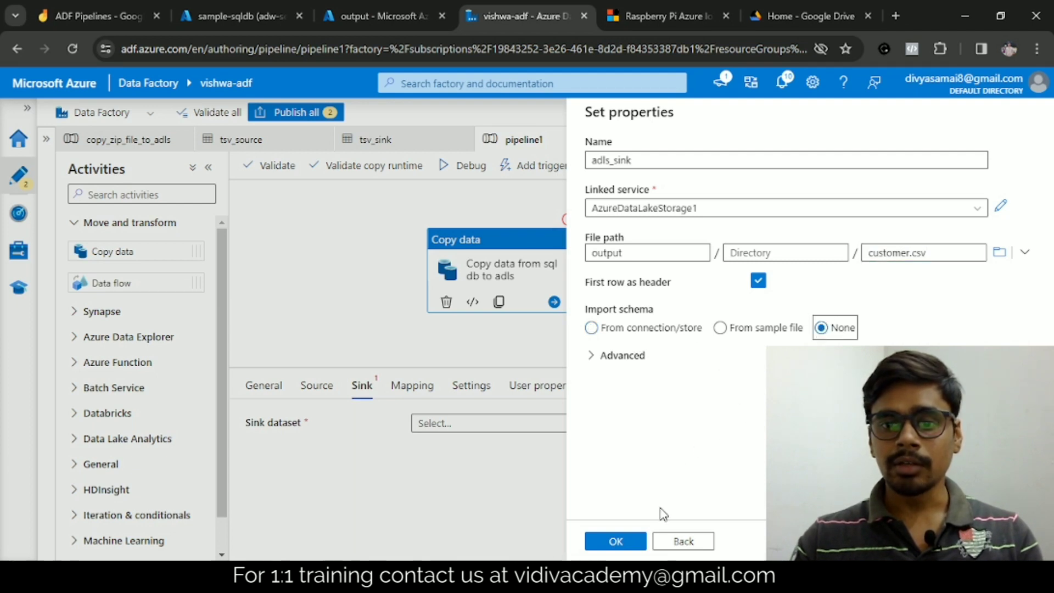
pyautogui.click(631, 542)
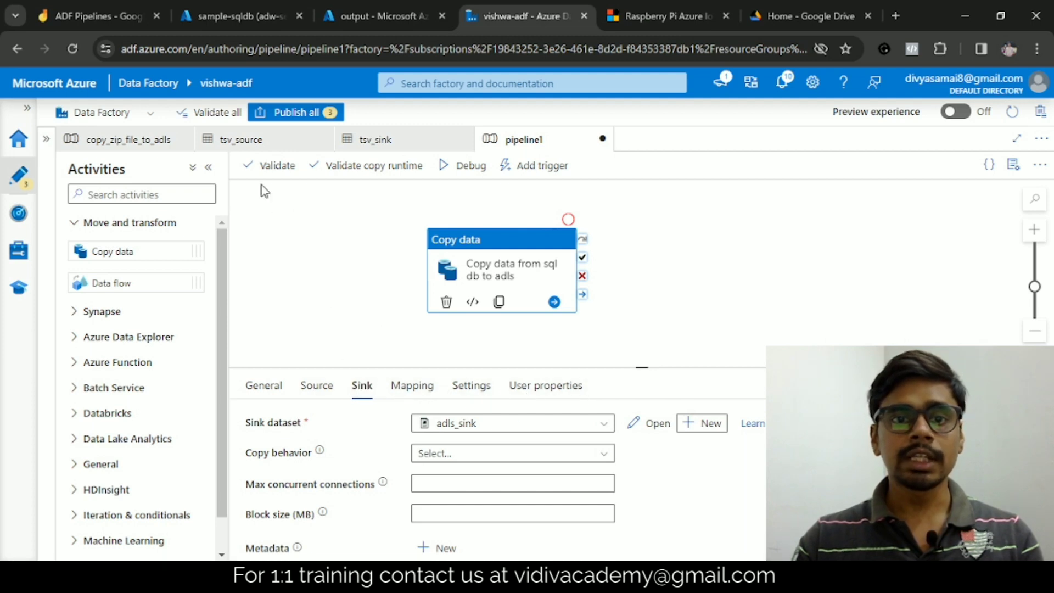
# Step: Validate pipeline1 and start a debug run
pyautogui.click(263, 165)
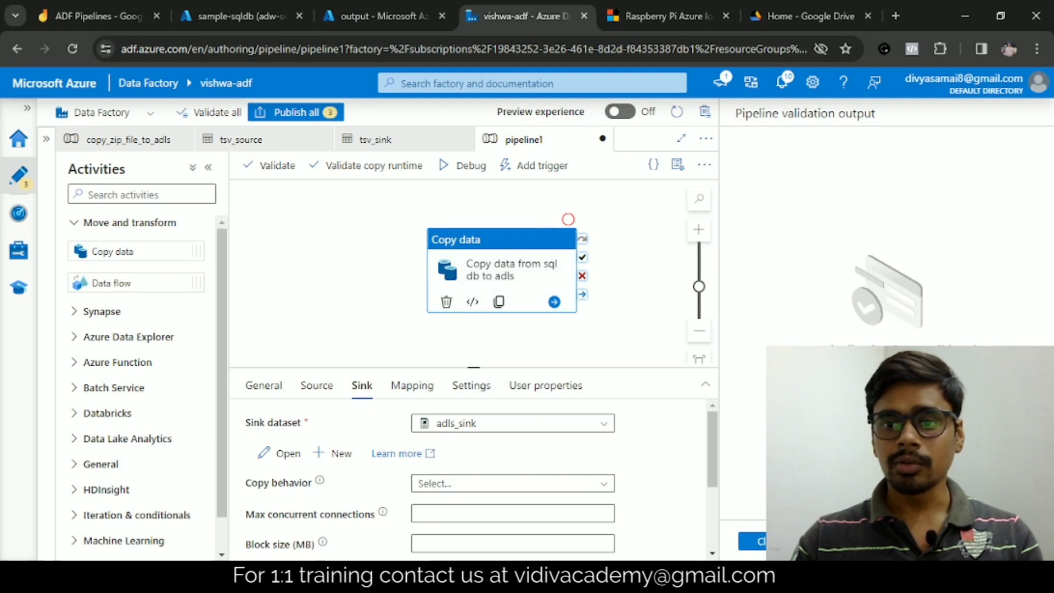
pyautogui.click(761, 544)
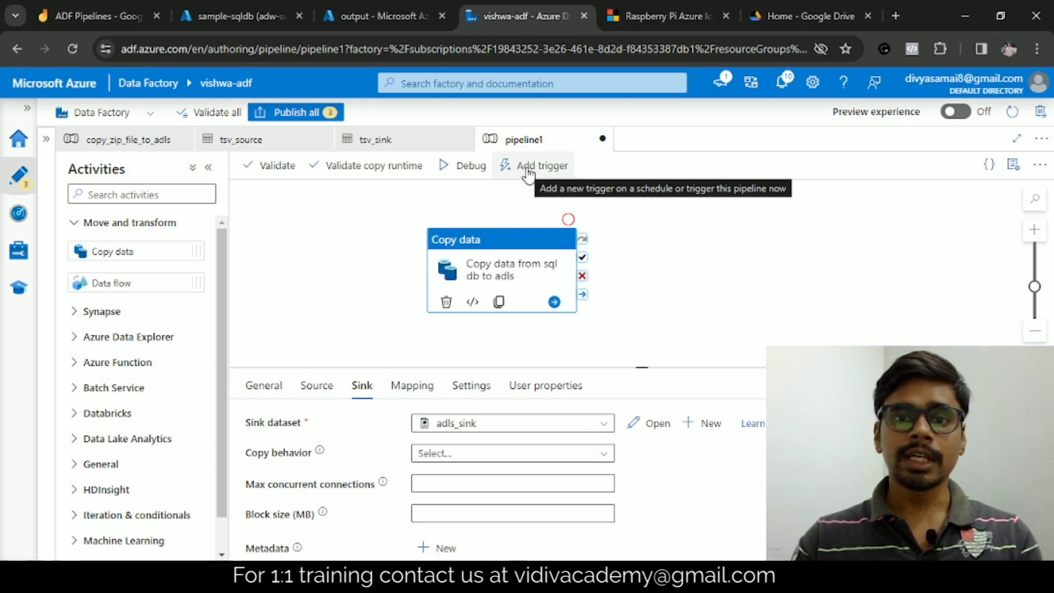
pyautogui.click(451, 170)
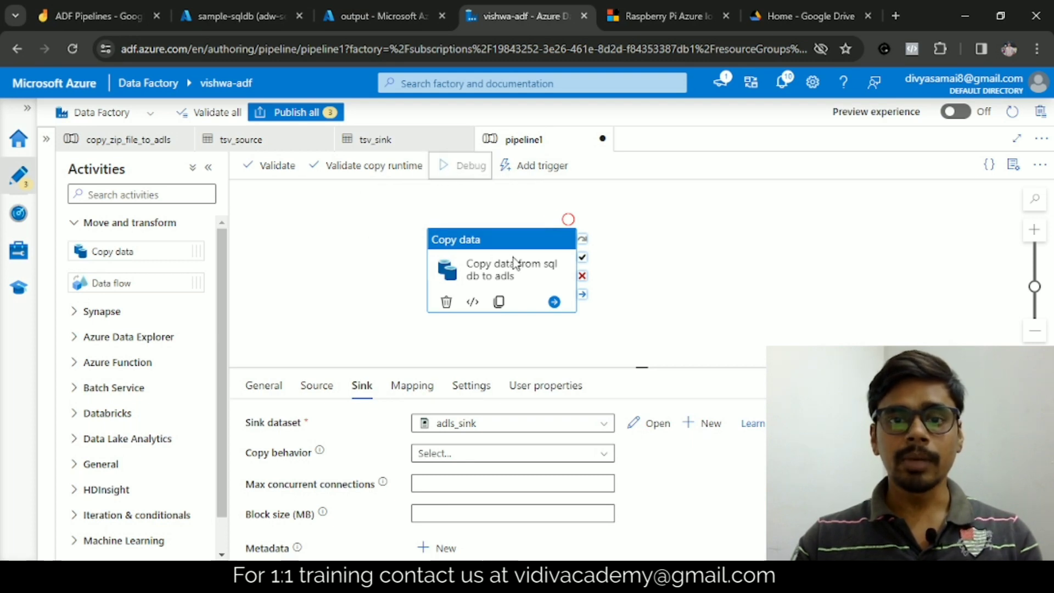
# Step: Refresh the output container's file list in the Azure portal and return to the pipeline in Data Factory
pyautogui.click(351, 16)
pyautogui.click(398, 185)
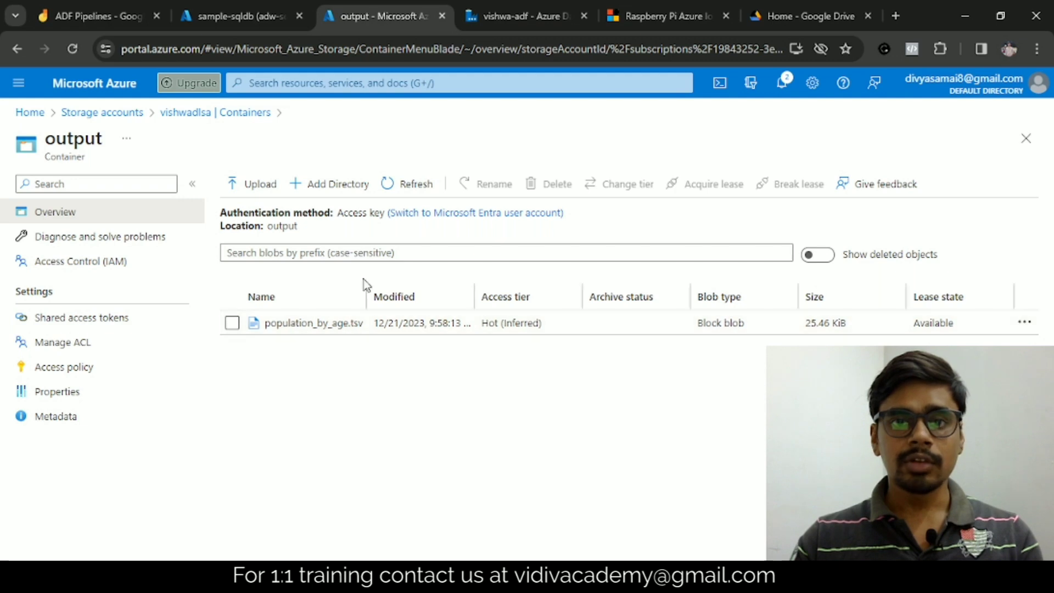
pyautogui.click(489, 17)
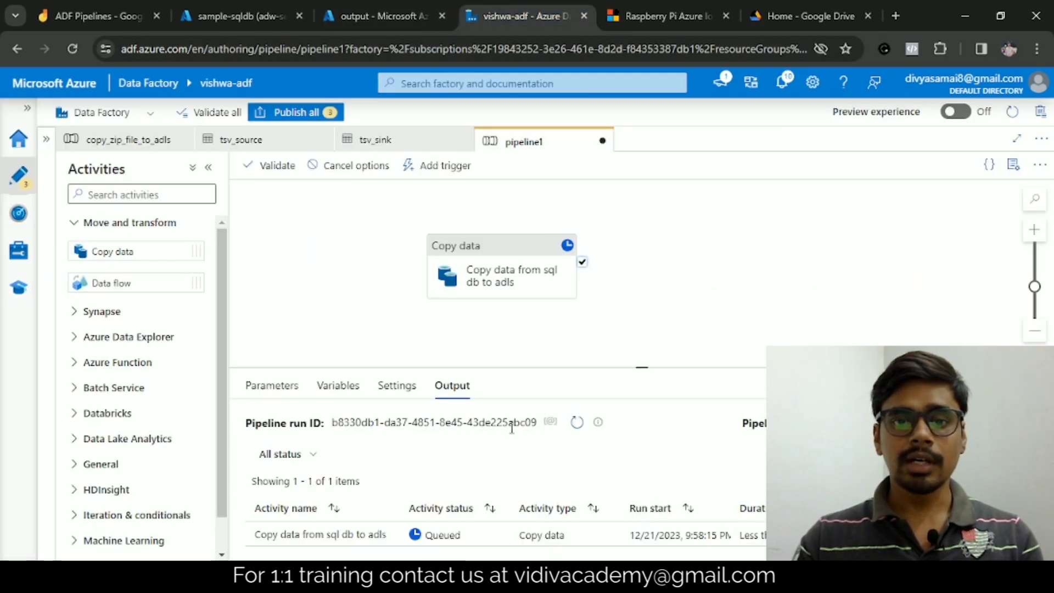
# Step: Refresh the debug run's status until the copy activity finishes and check its duration
pyautogui.click(576, 422)
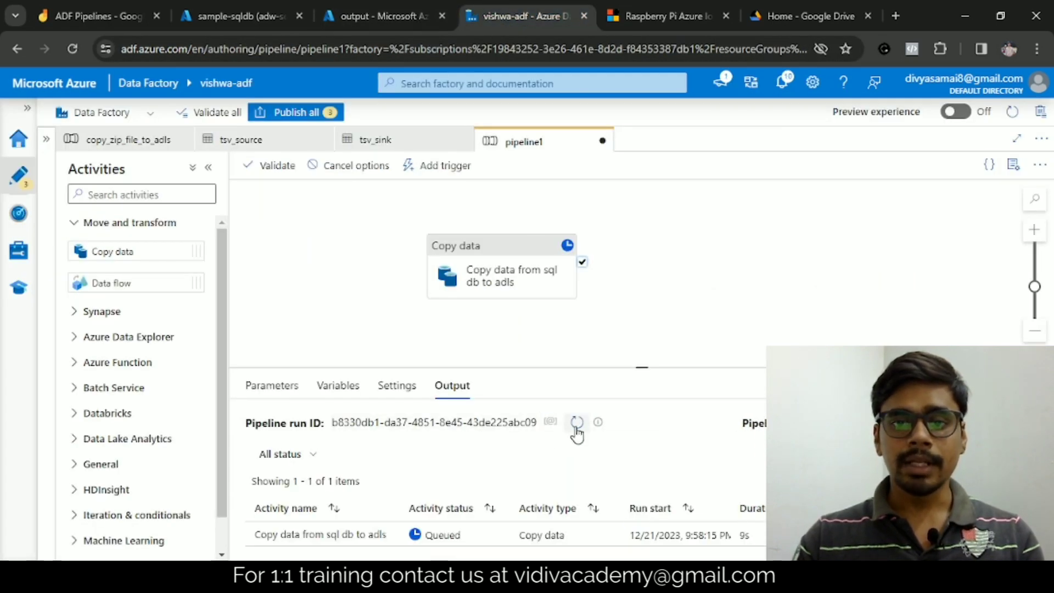
pyautogui.click(576, 422)
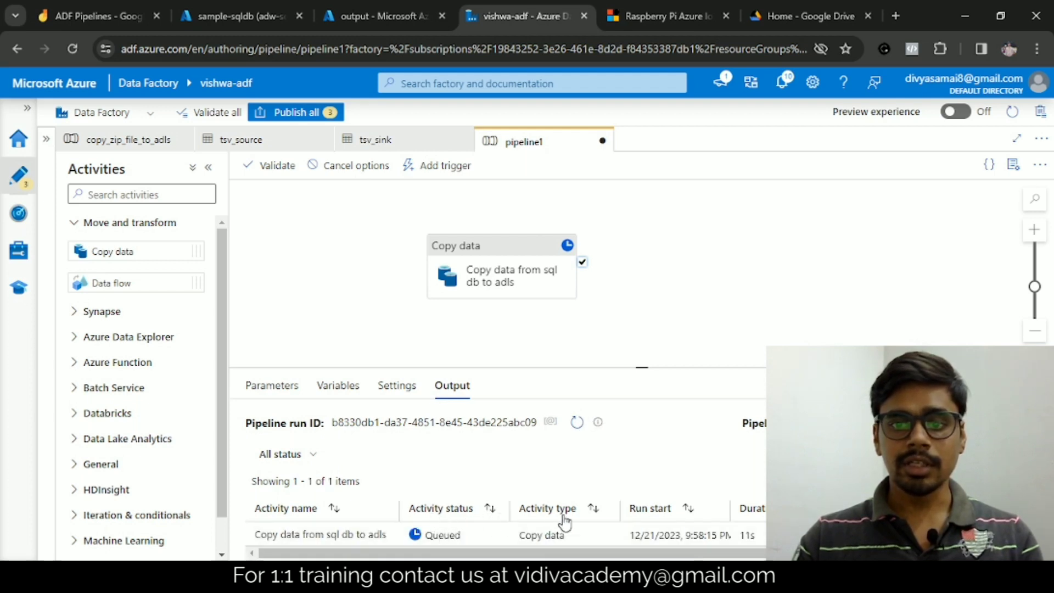
pyautogui.click(571, 428)
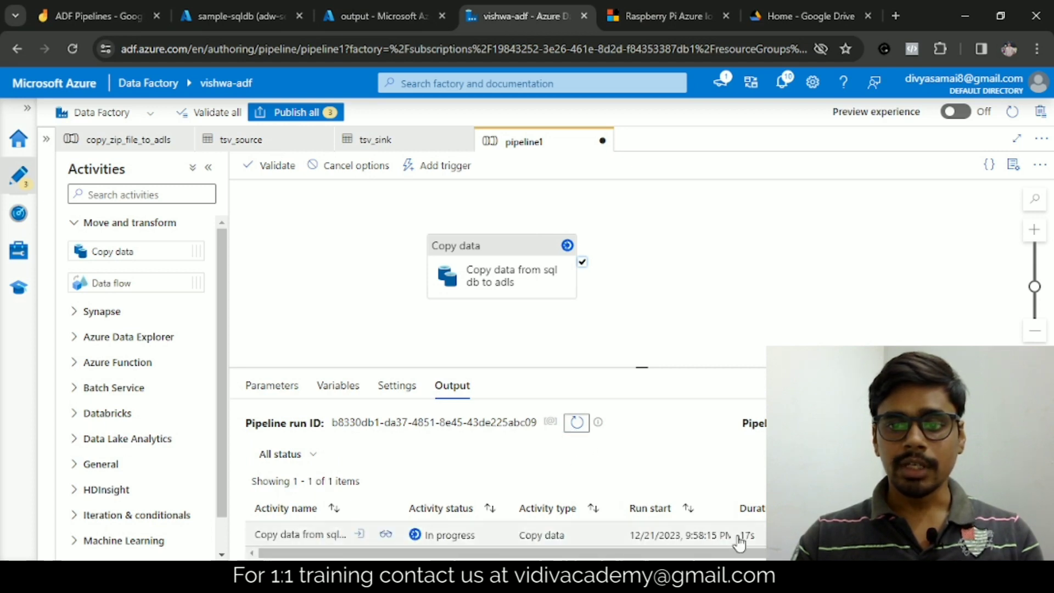
pyautogui.click(574, 428)
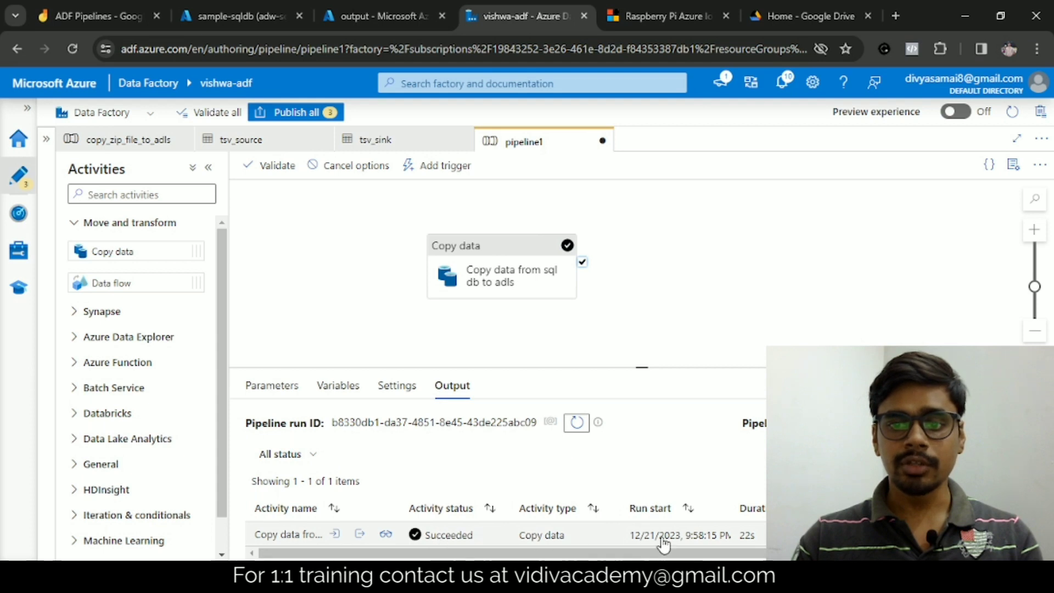
pyautogui.doubleClick(746, 535)
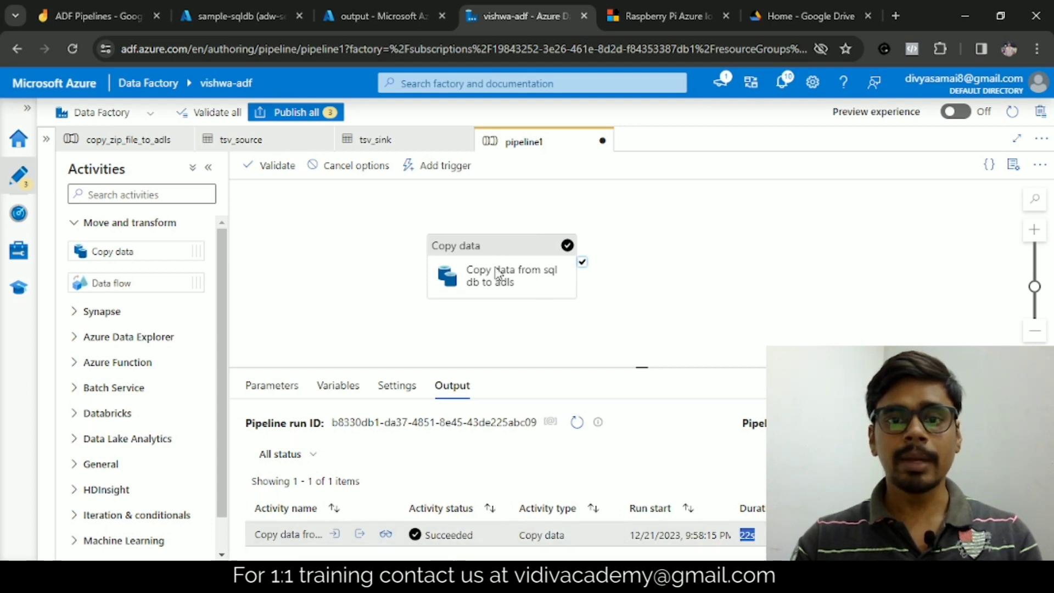
# Step: Switch to the Azure portal, refresh the output container's file list and open the customer.csv blob
pyautogui.click(356, 9)
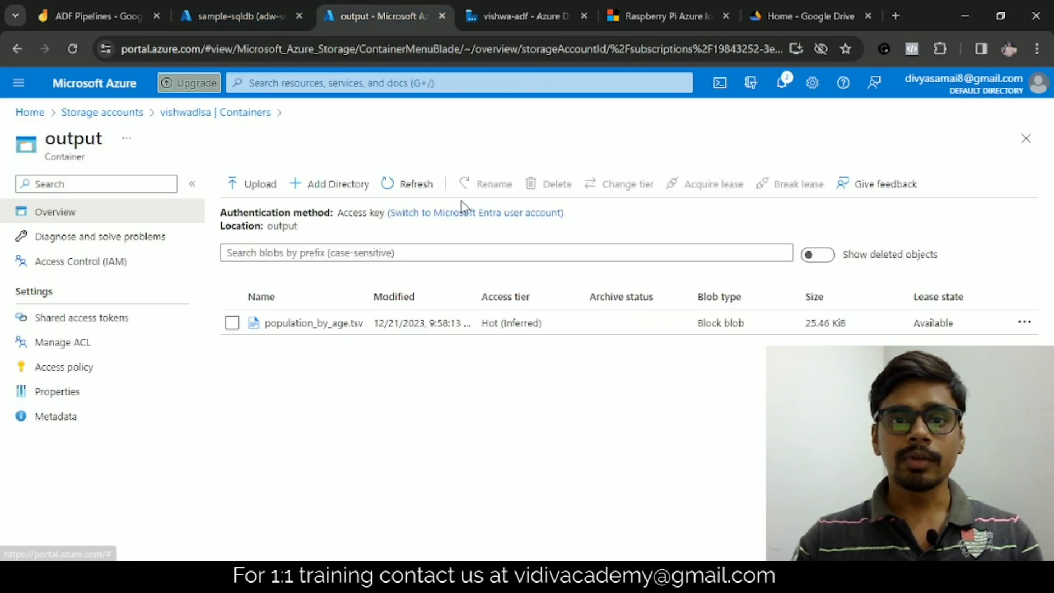
pyautogui.click(396, 184)
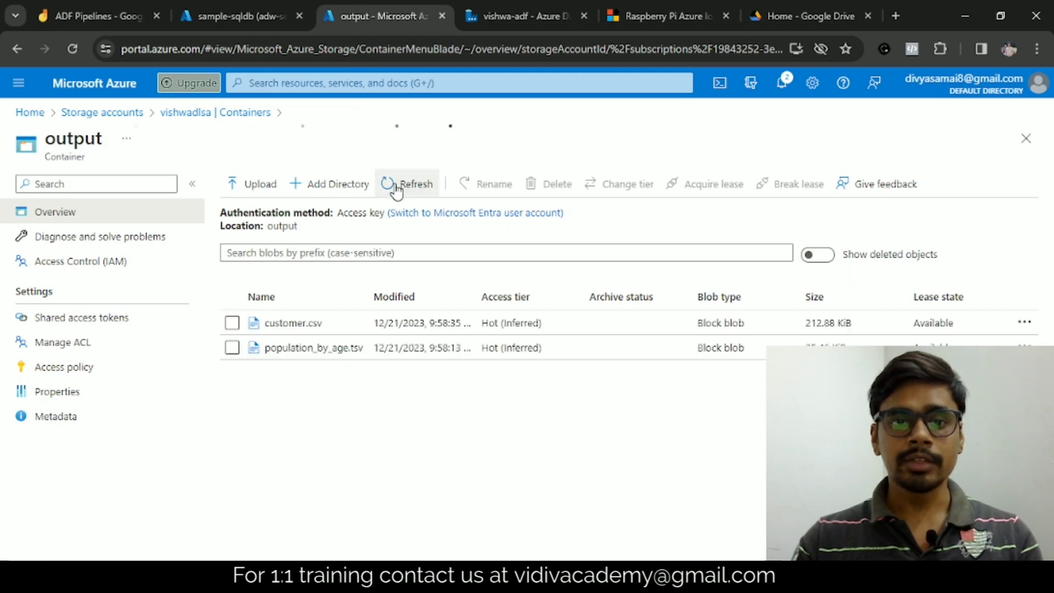
pyautogui.click(315, 327)
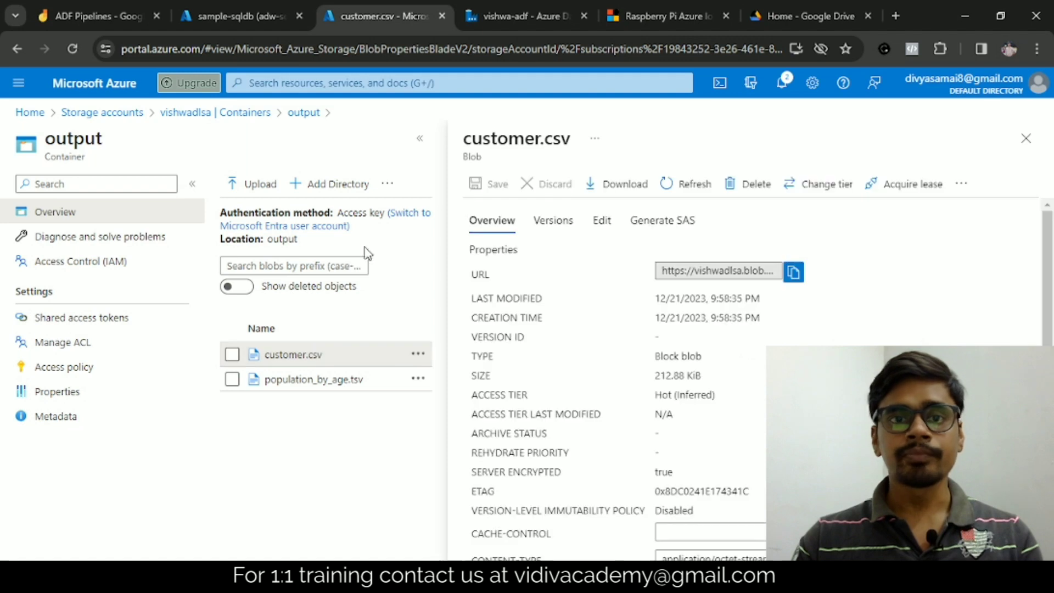
# Step: Display the raw contents of customer.csv and switch them to the table preview
pyautogui.click(602, 227)
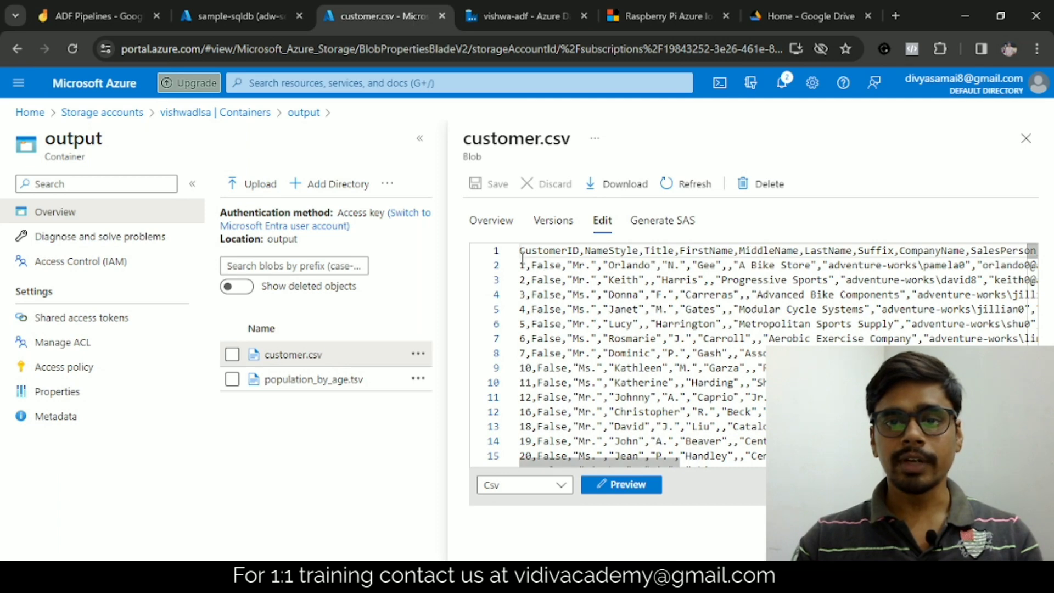
pyautogui.moveTo(522, 258); pyautogui.dragTo(796, 412)
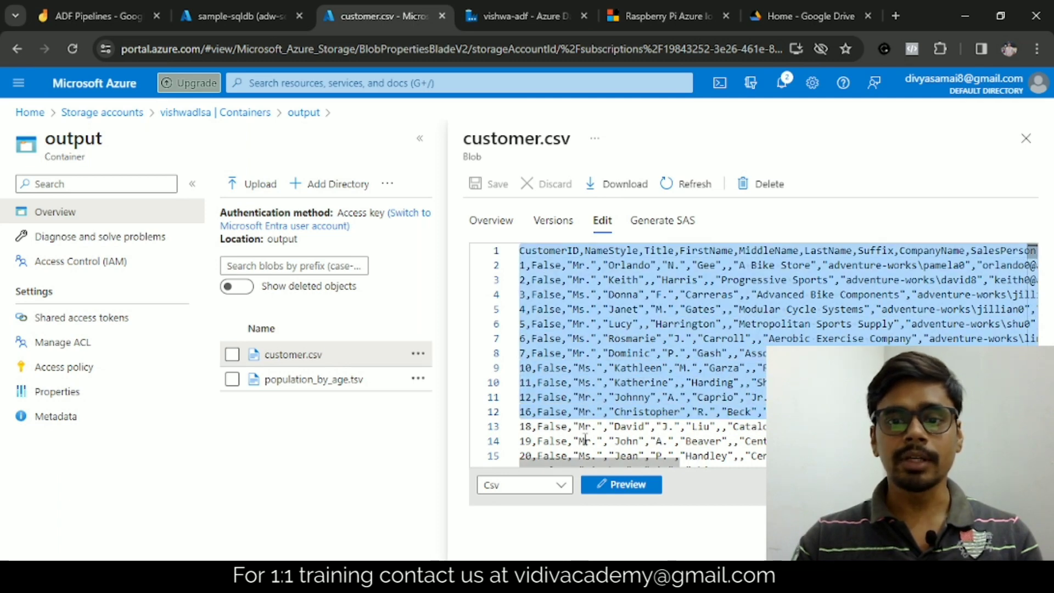
pyautogui.click(614, 484)
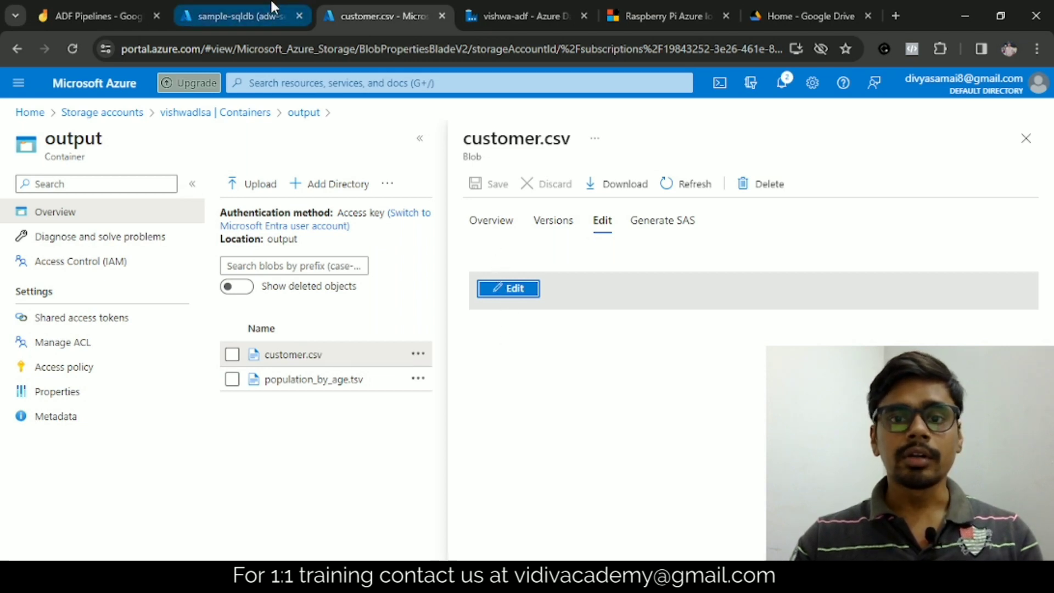
# Step: Query the top 1000 rows of SalesLT.Customer in the sample-sqldb query editor
pyautogui.click(207, 4)
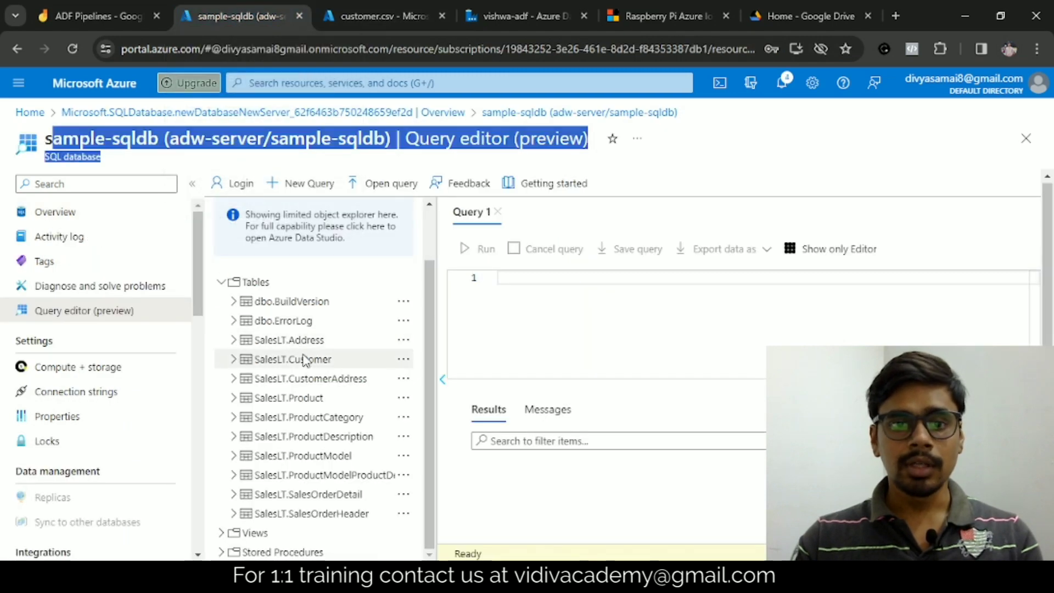
pyautogui.click(404, 360)
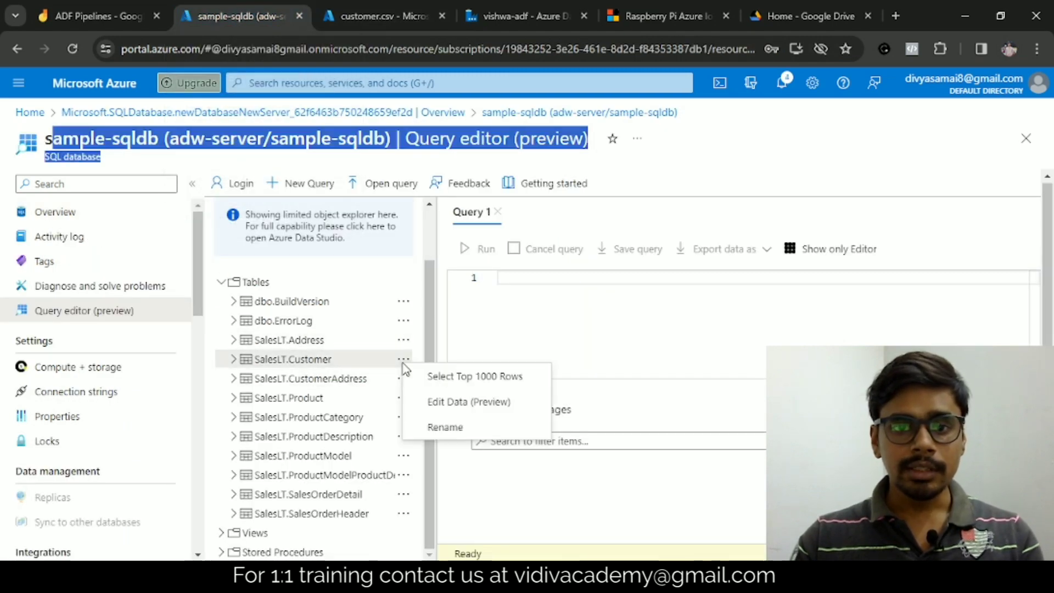
pyautogui.click(464, 379)
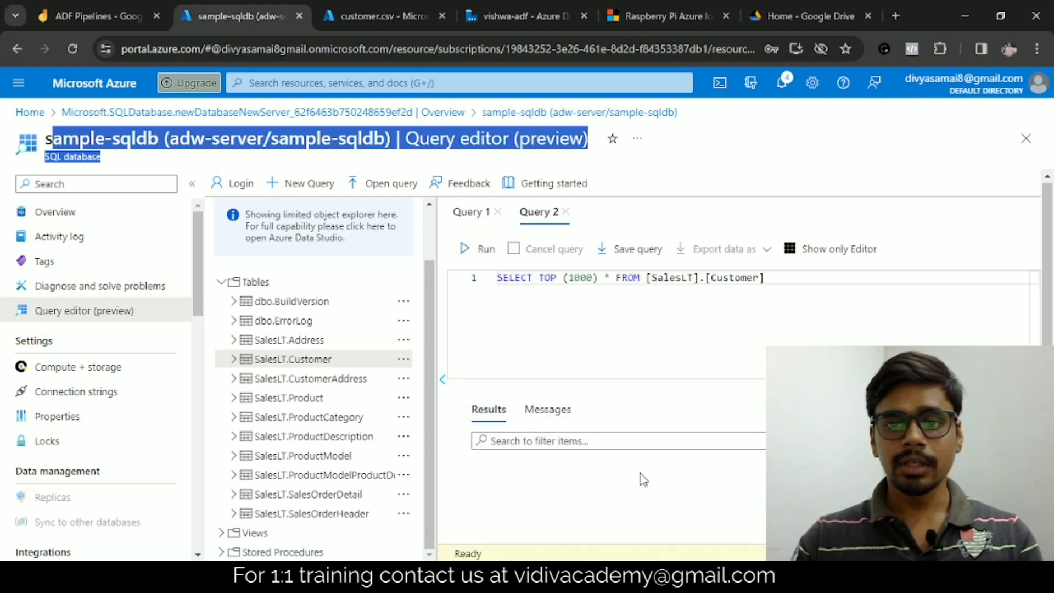
pyautogui.click(477, 253)
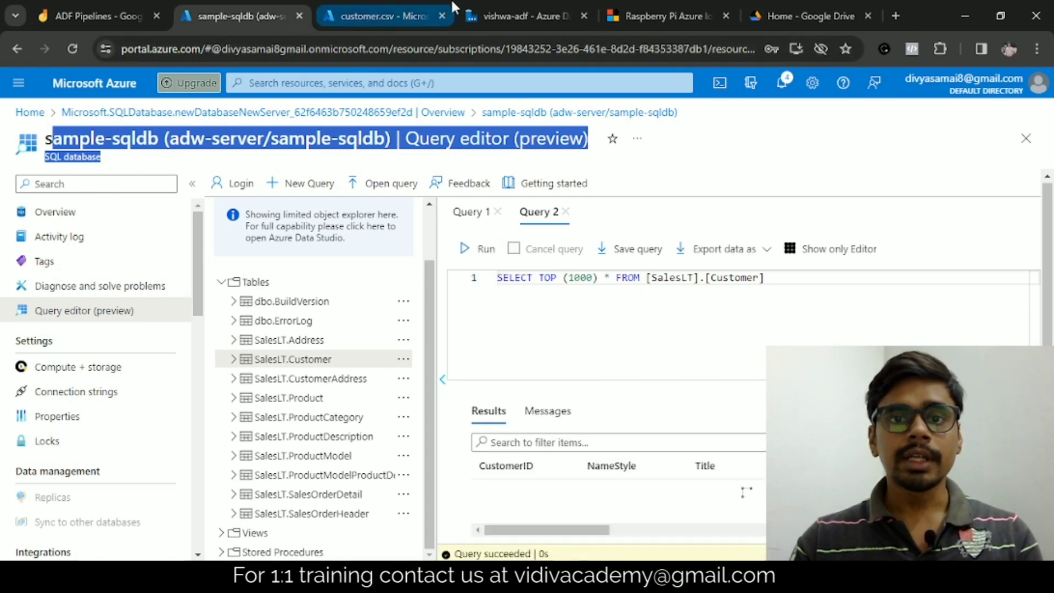
# Step: Compare the first rows of the customer.csv preview with the SalesLT.Customer query results
pyautogui.click(423, 6)
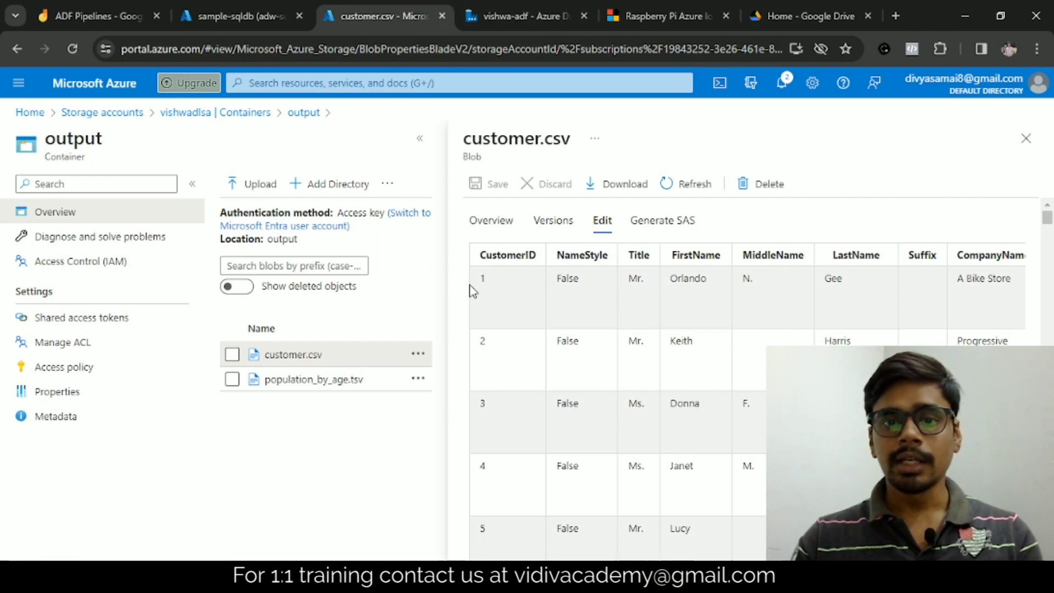
pyautogui.moveTo(475, 281); pyautogui.dragTo(704, 291)
pyautogui.click(689, 308)
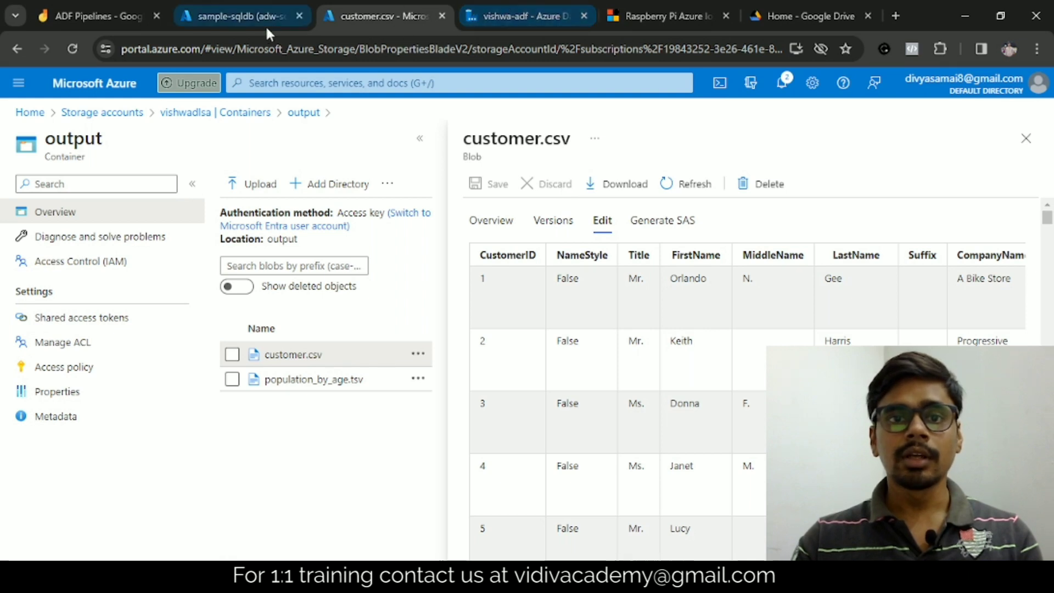
pyautogui.click(224, 15)
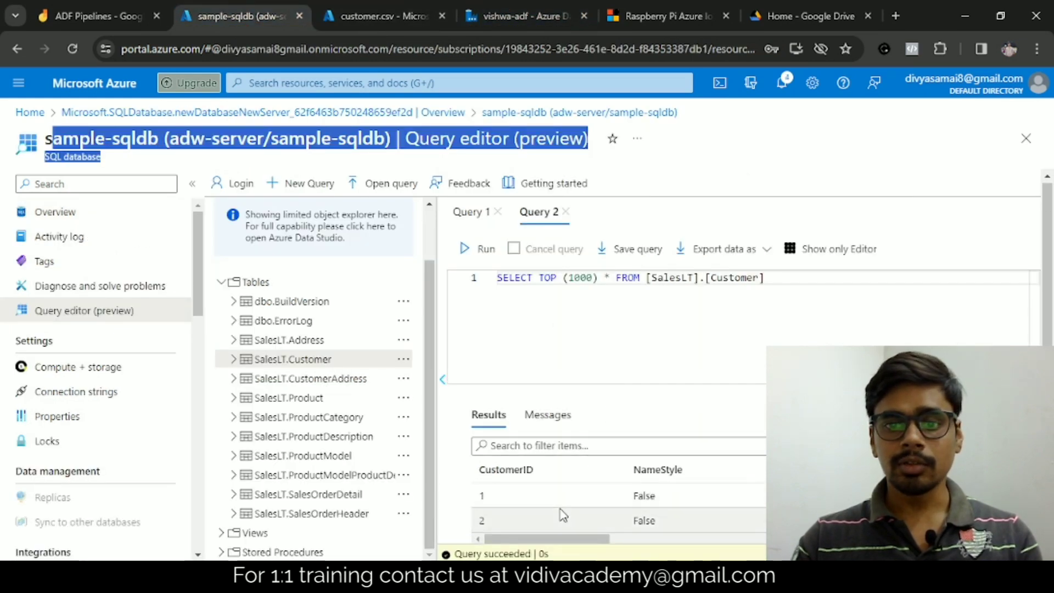
pyautogui.scroll(-3, 561, 514)
pyautogui.scroll(-10, 562, 511)
pyautogui.scroll(15, 562, 499)
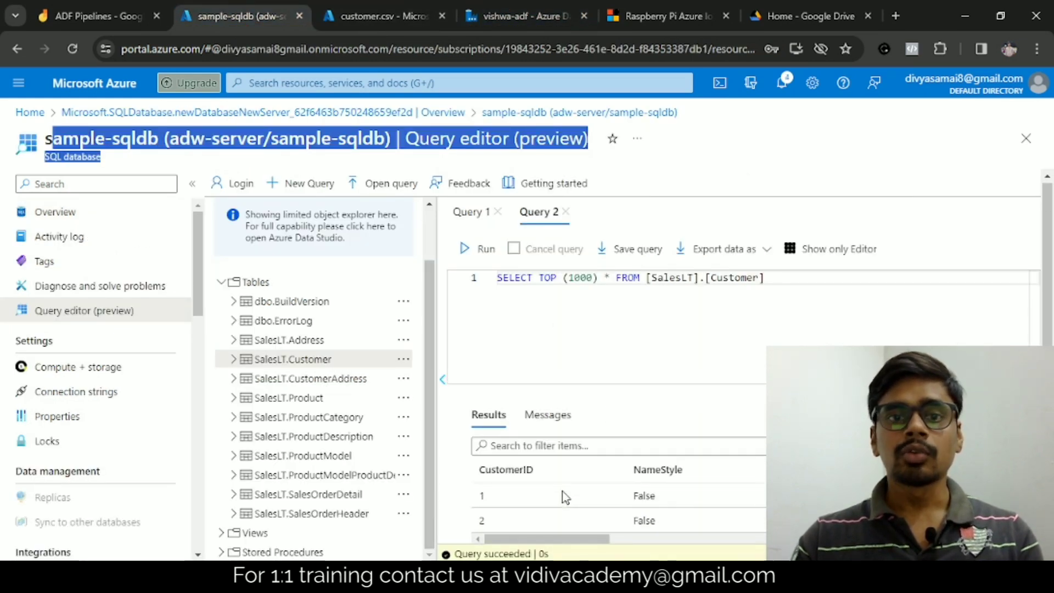
pyautogui.click(287, 152)
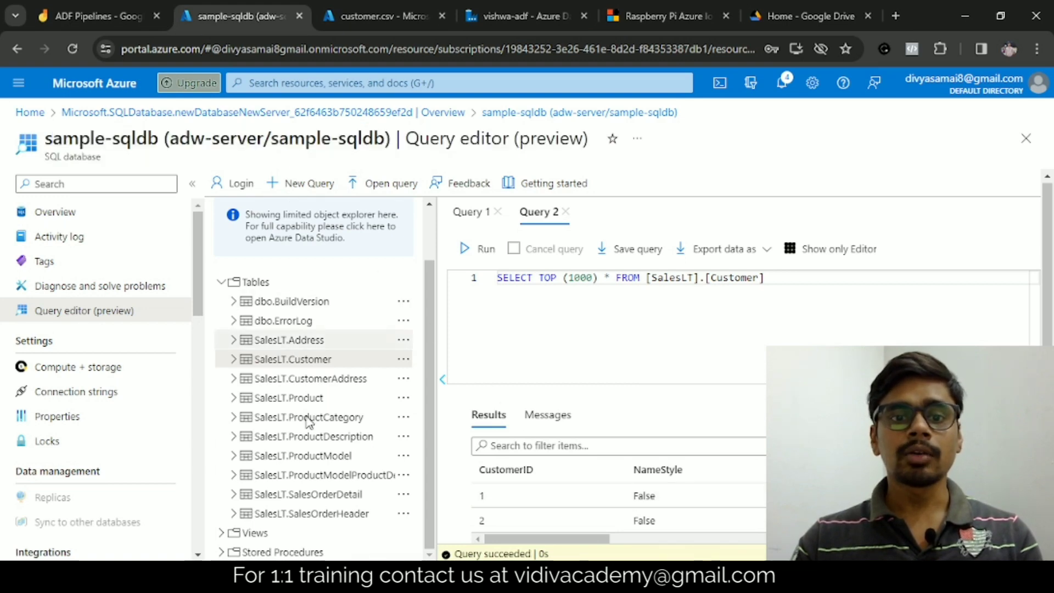
# Step: Review pipeline1 in Data Factory and the customer.csv preview, and switch to the ADF Pipelines diagram in Jamboard
pyautogui.click(497, 8)
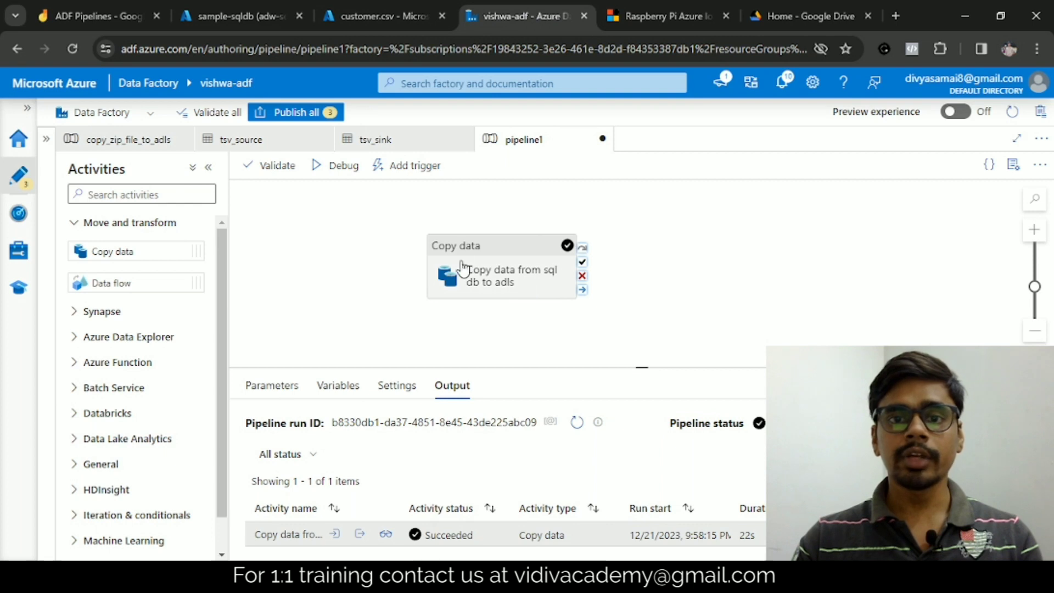
pyautogui.click(365, 8)
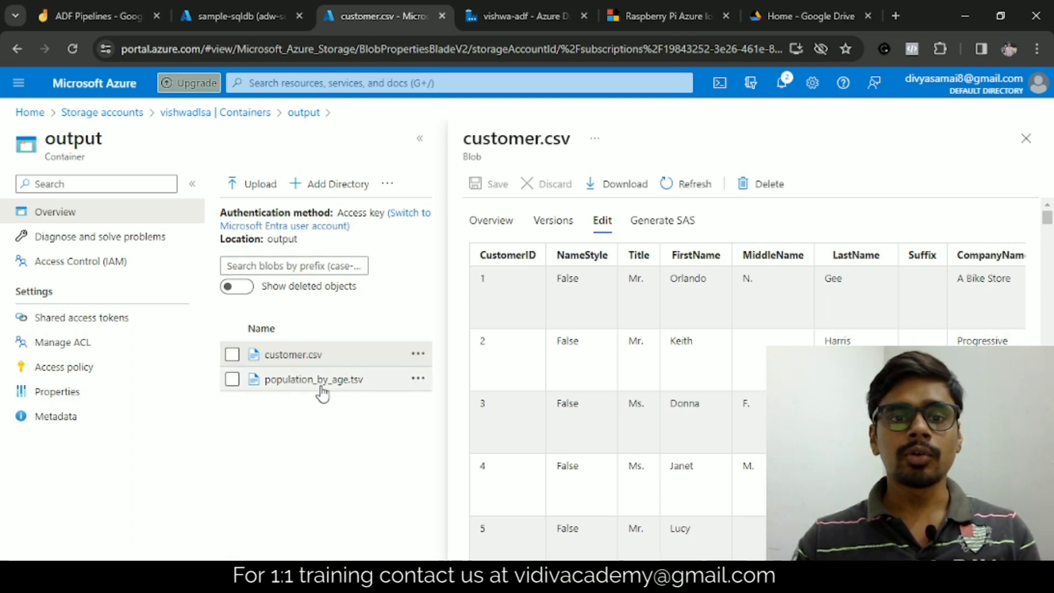
pyautogui.click(107, 9)
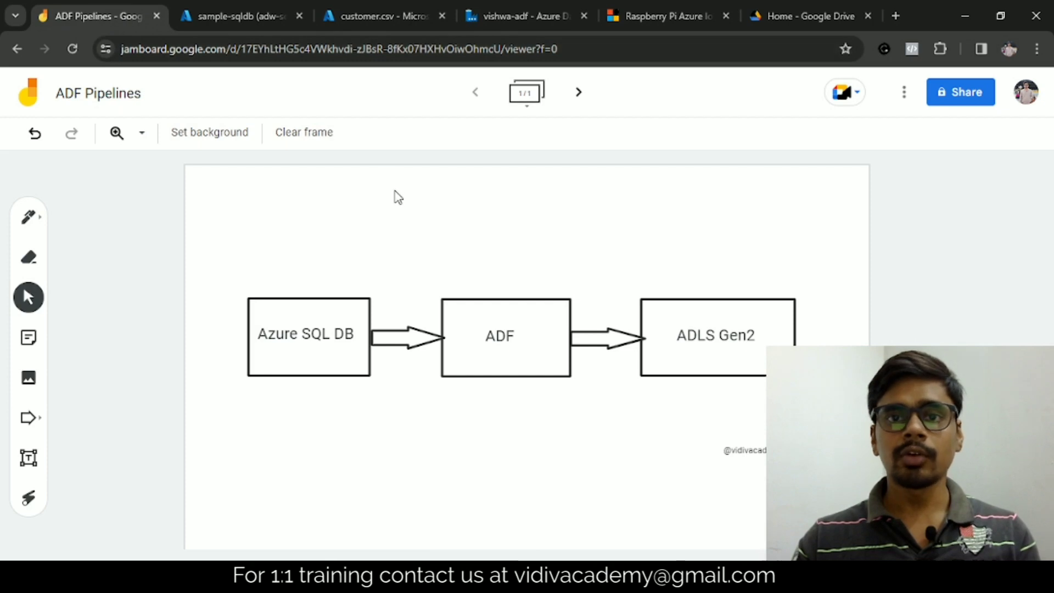